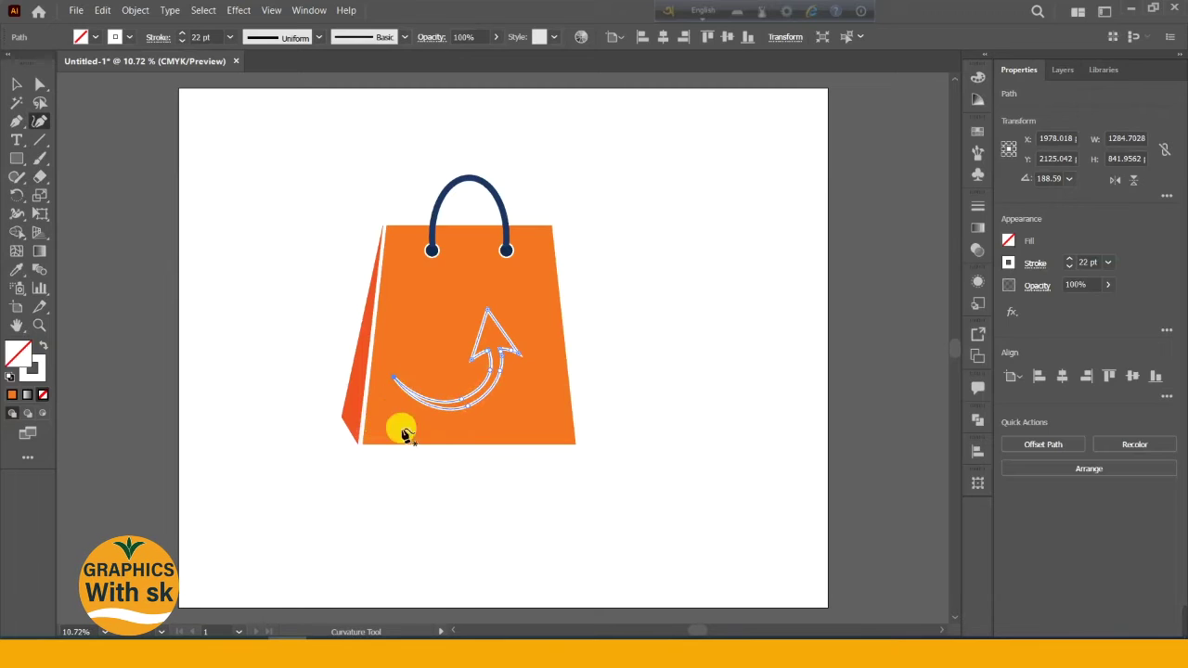
Step: Reshape the tail of the white curved arrow with the Curvature tool, raising its tip on the bag front
left_click(16, 83)
left_click(613, 392)
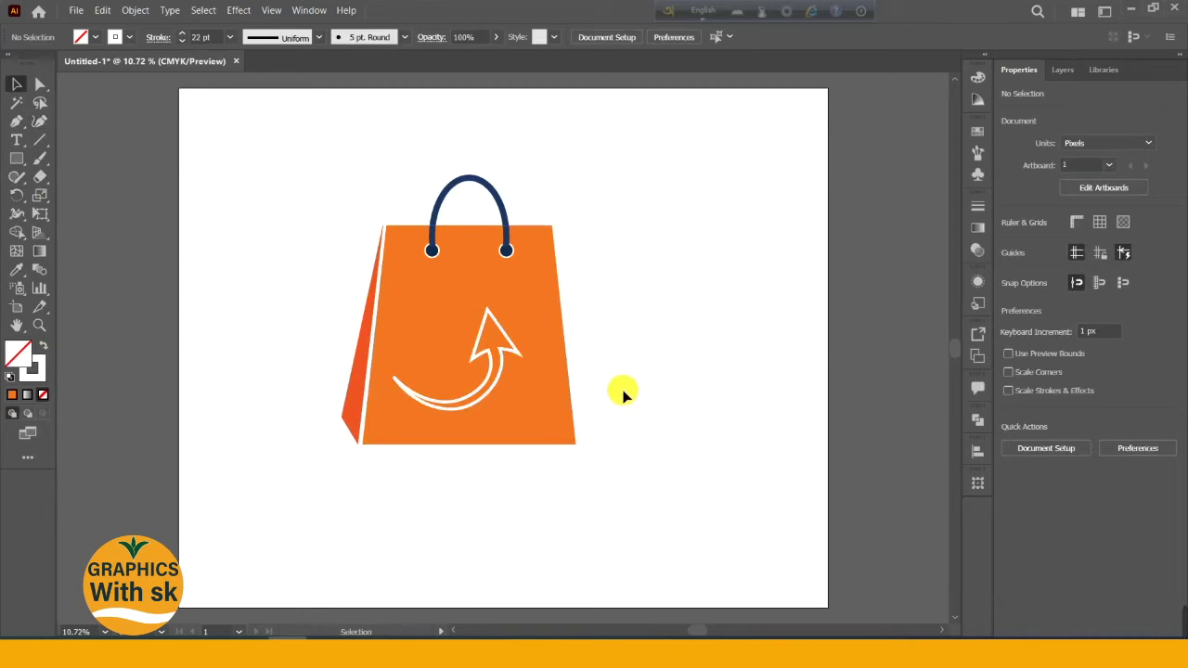
left_click_drag(408, 391, 406, 391)
left_click(403, 387)
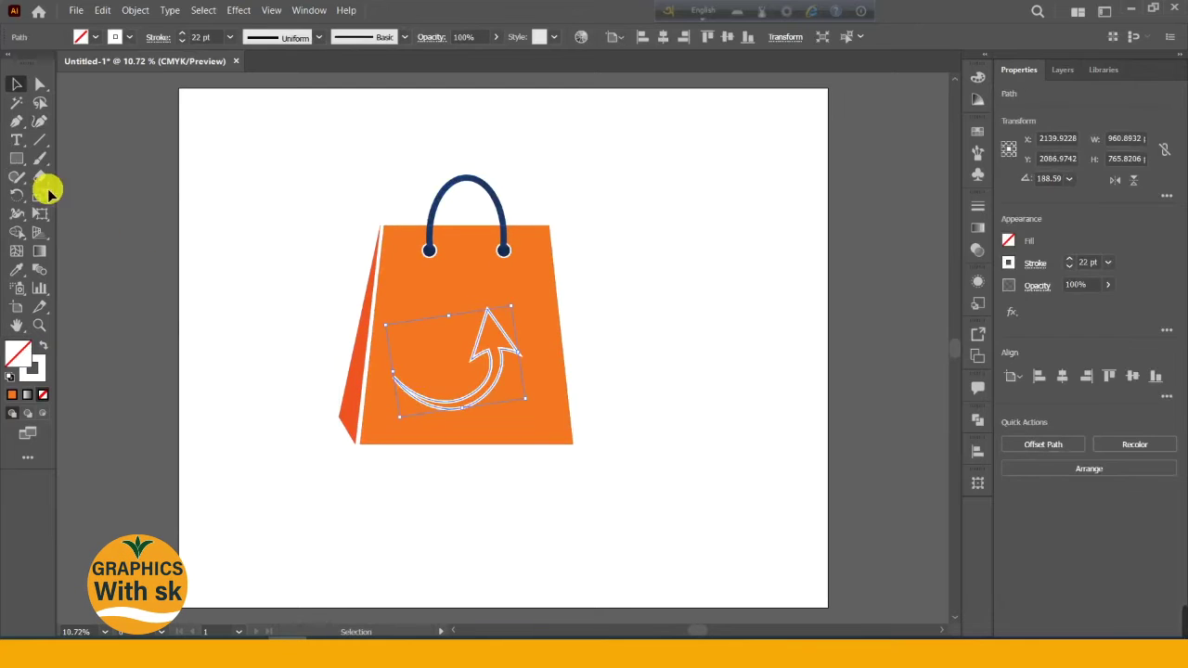
left_click(38, 124)
mouse_move(394, 381)
left_mouse_down()
mouse_move(393, 336)
mouse_move(403, 396)
left_mouse_up()
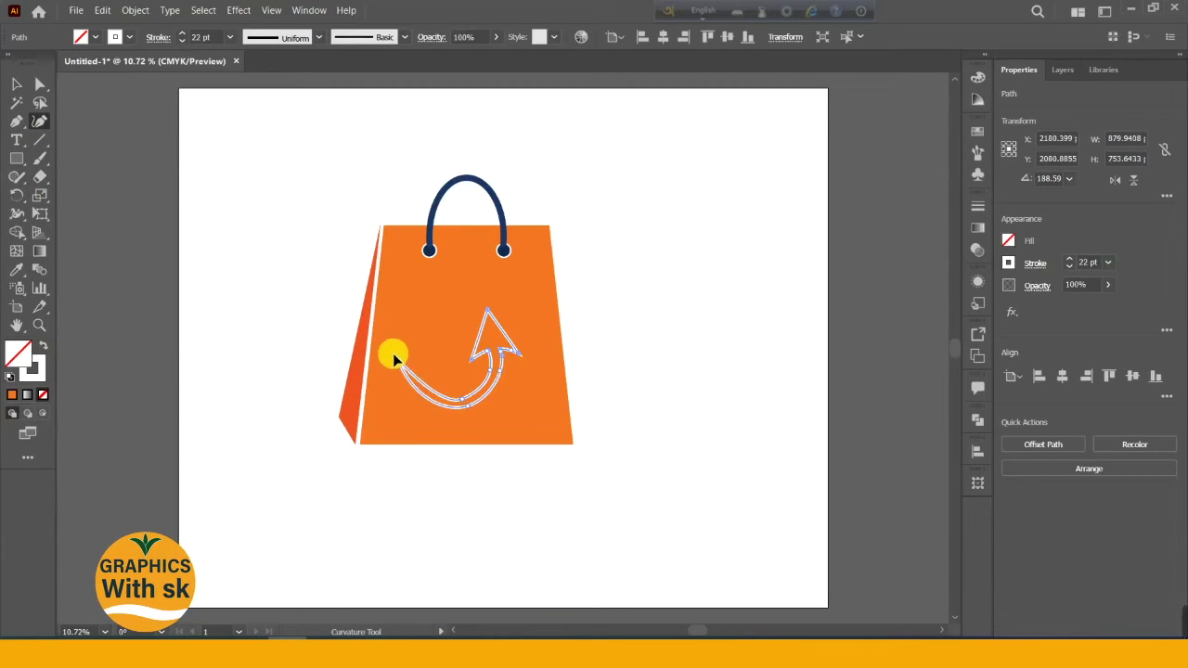
mouse_move(393, 368)
left_mouse_down()
mouse_move(389, 380)
mouse_move(391, 358)
left_mouse_up()
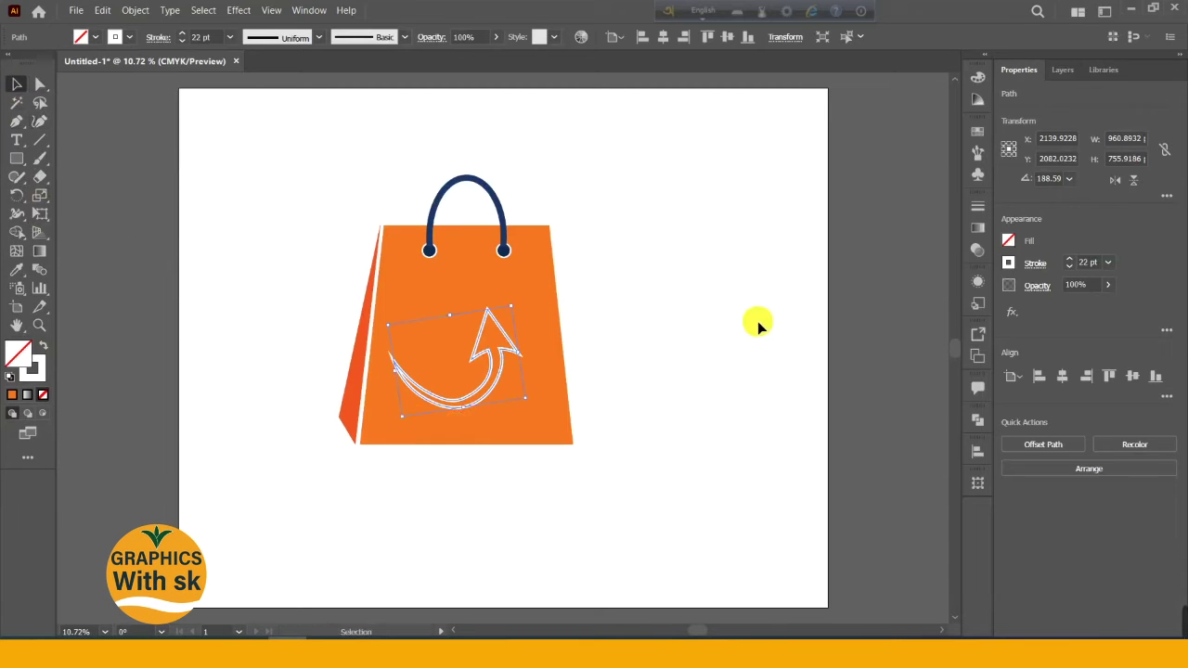
Step: Refine the arrow's tail tip and lower curve into a smooth smile with the Curvature tool, and deselect it
left_click(733, 362)
left_click(447, 408)
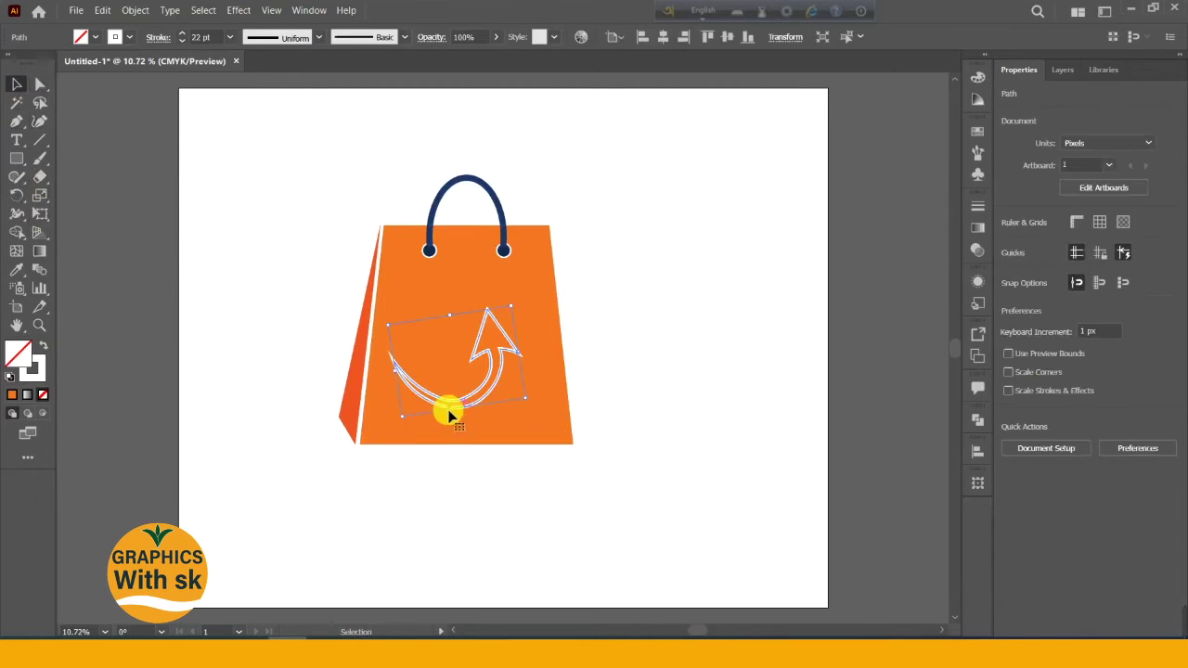
left_click(42, 124)
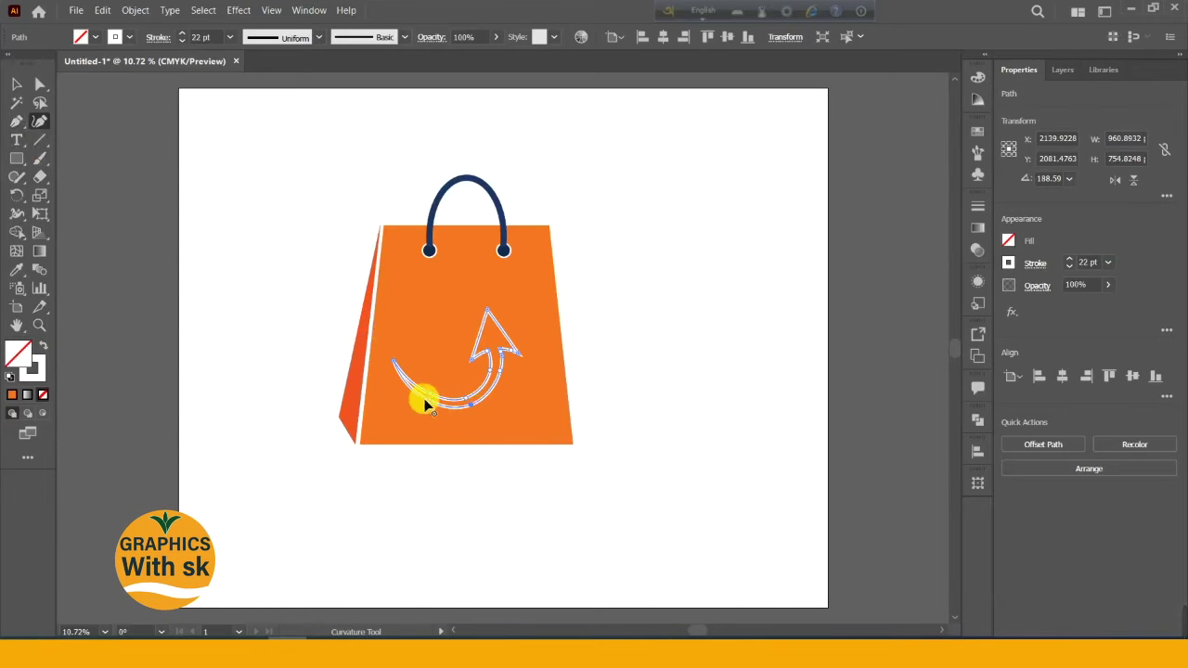
left_click(15, 84)
left_click(715, 353)
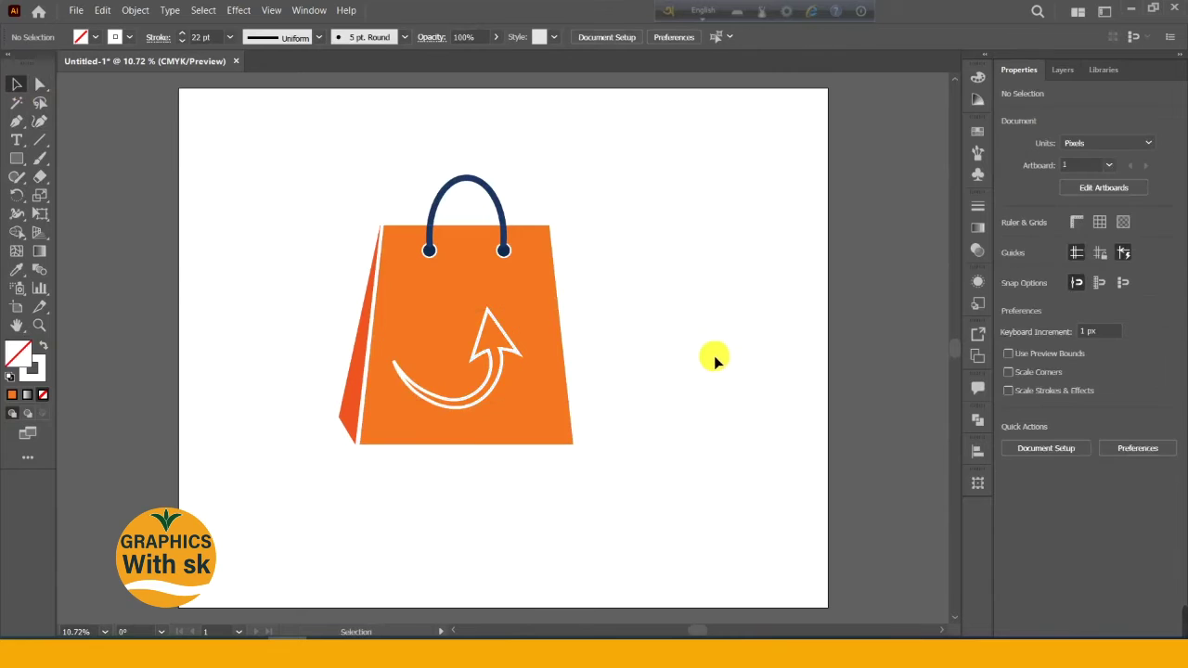
Step: Add the text "Happy Shopping" below the bag and enlarge it to about 306 pt
left_click(15, 139)
left_click(416, 497)
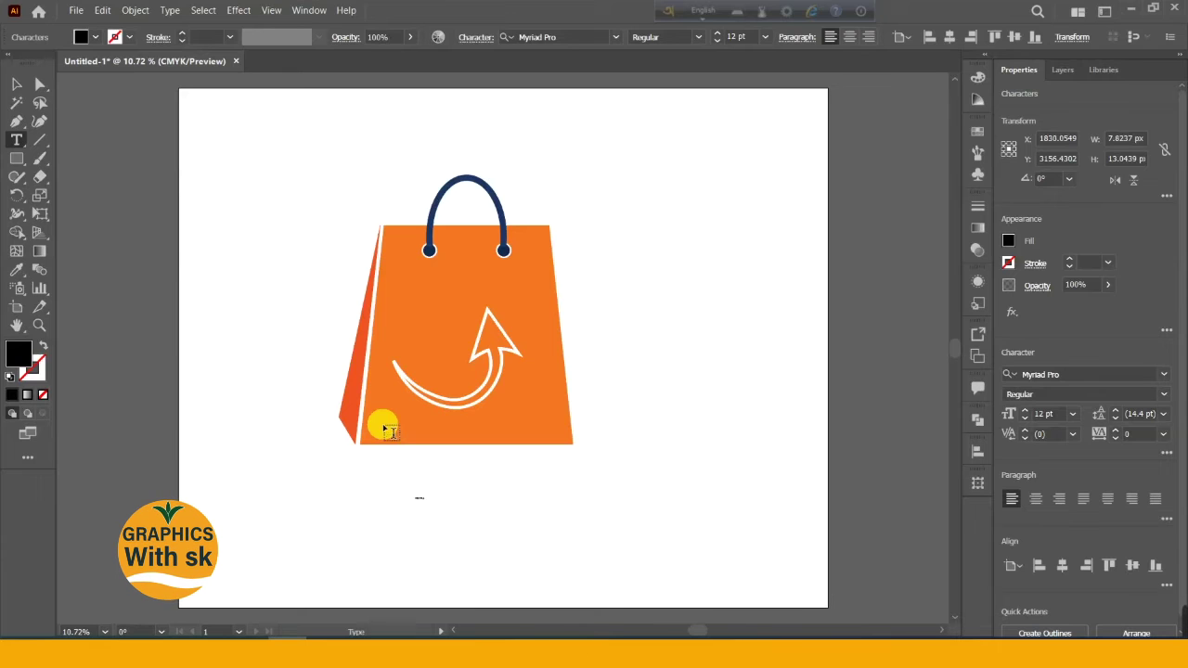
left_click(13, 85)
left_click_drag(422, 497, 563, 460)
Step: Set the text's font to Back to Black Bold Demo and nudge the text under the bag
left_click(584, 34)
type("Bolf")
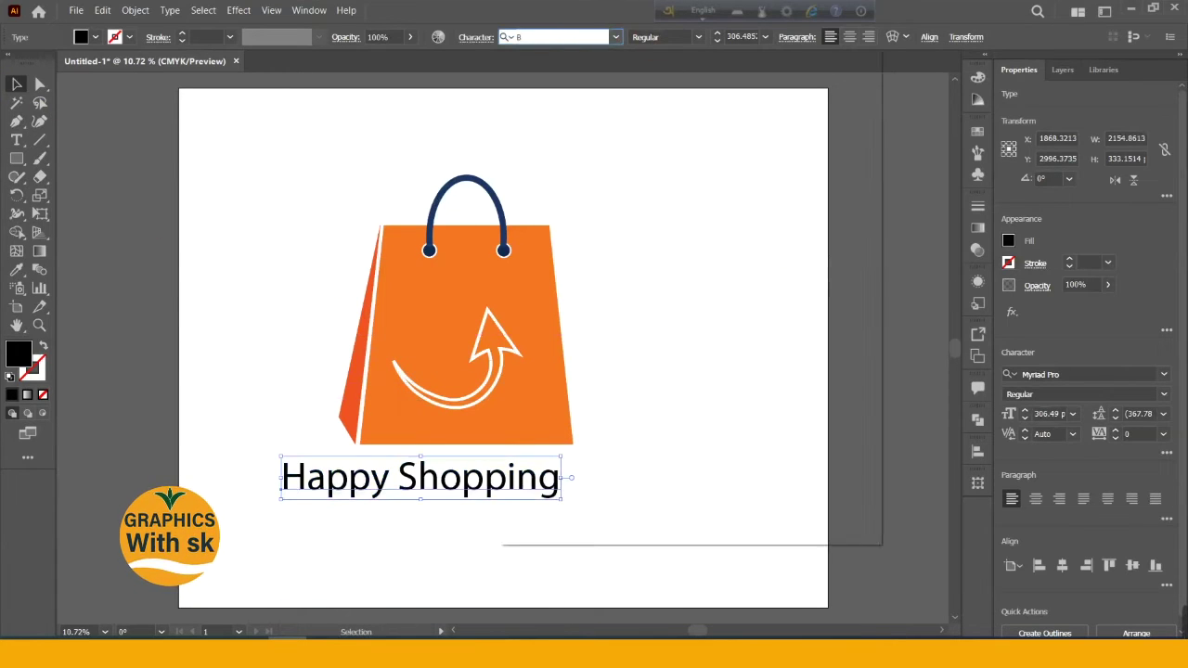
key("BackSpace")
type("d")
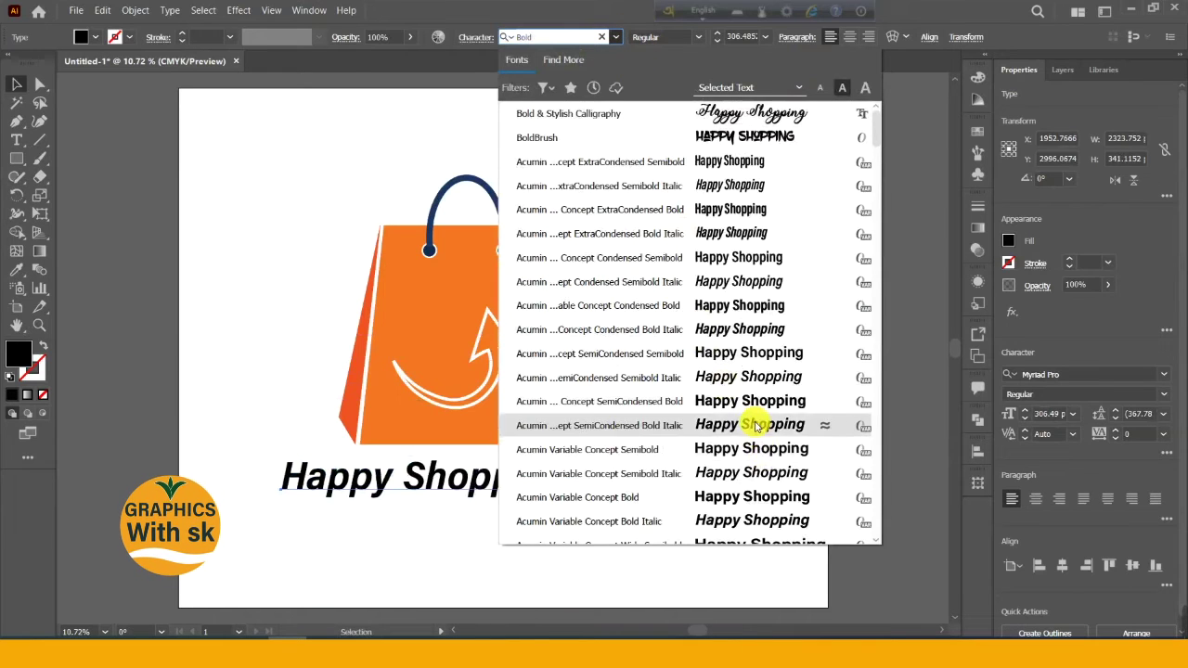
scroll(759, 448, "down", 5)
scroll(759, 448, "down", 8)
scroll(757, 386, "up", 3)
left_click(743, 328)
mouse_move(527, 481)
left_mouse_down()
mouse_move(568, 473)
mouse_move(517, 483)
mouse_move(533, 300)
mouse_move(515, 479)
left_mouse_up()
left_click(703, 438)
Step: Group all parts of the shopping bag, including its handle and arrow
left_click_drag(249, 245, 637, 348)
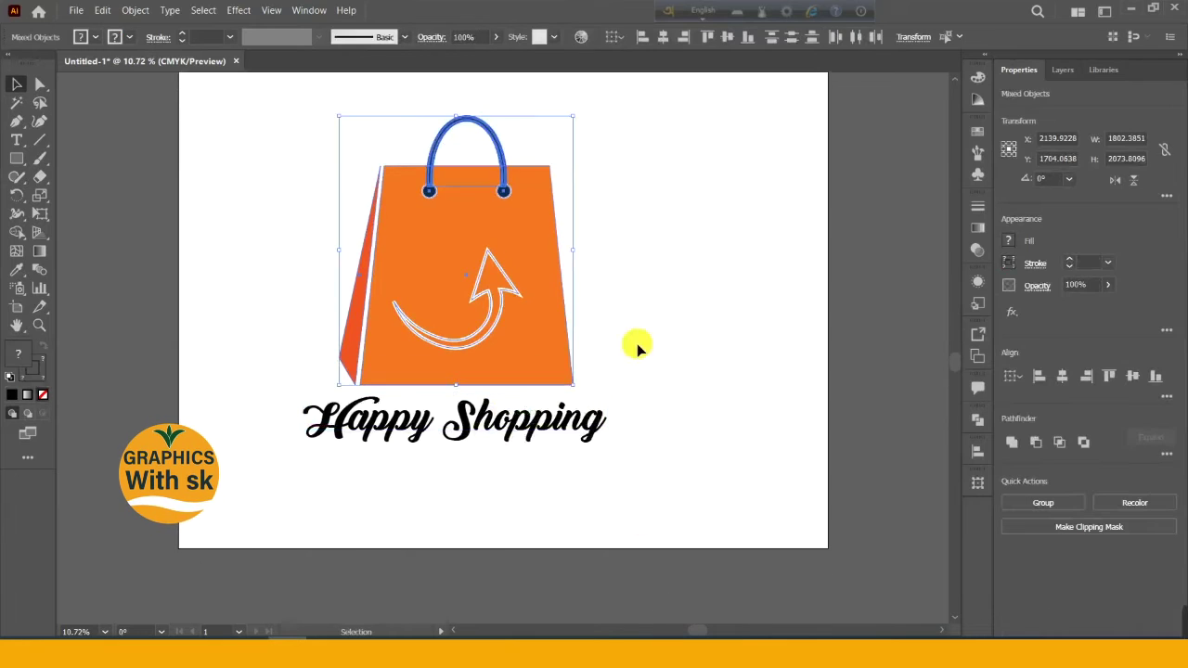
left_click(134, 9)
left_click(172, 75)
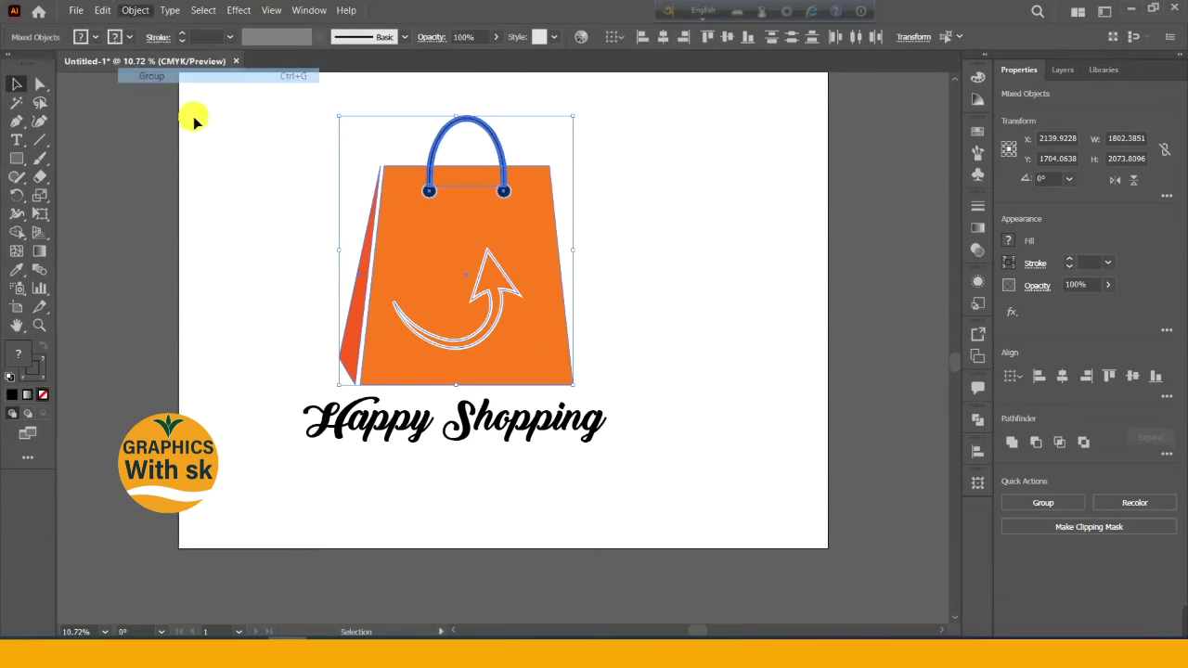
Step: Align the bag group and the Happy Shopping text on their horizontal centres
left_click(509, 455)
key("ctrl+a")
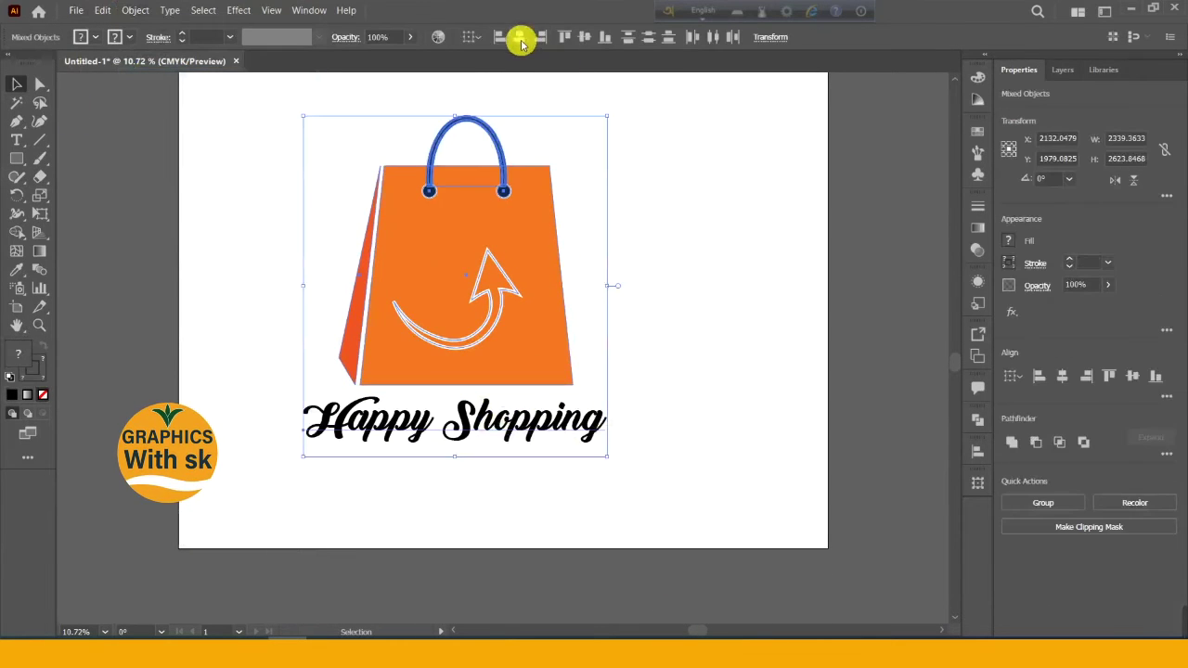
left_click(764, 365)
scroll(681, 310, "up", 2)
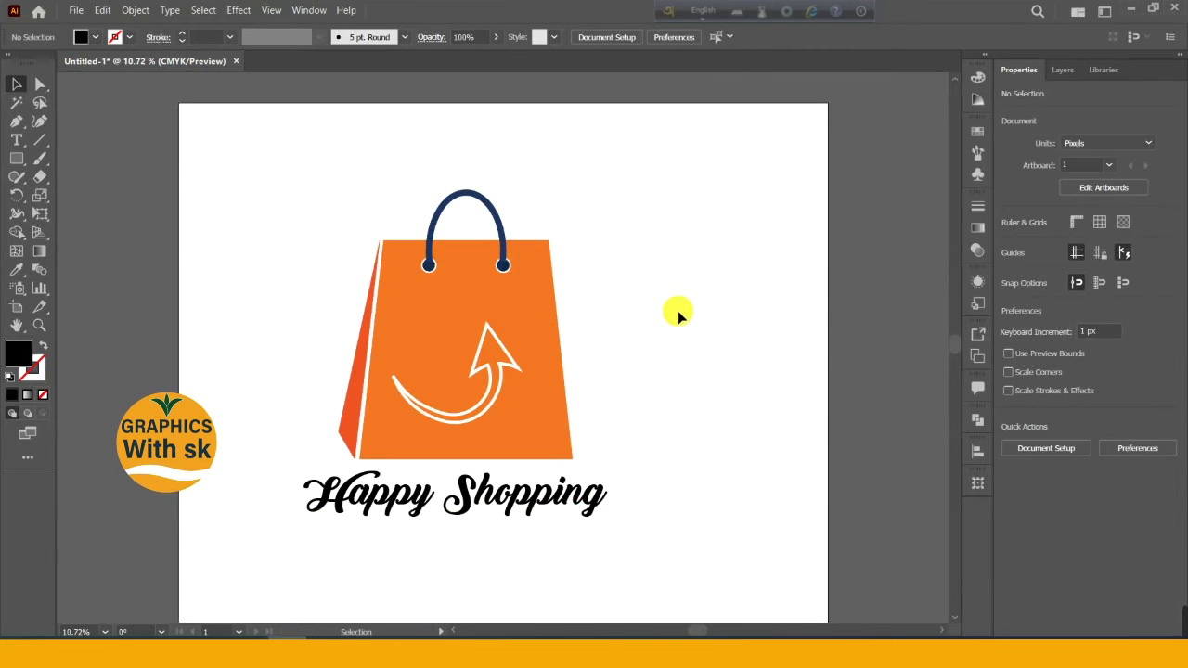
scroll(683, 319, "down", 1)
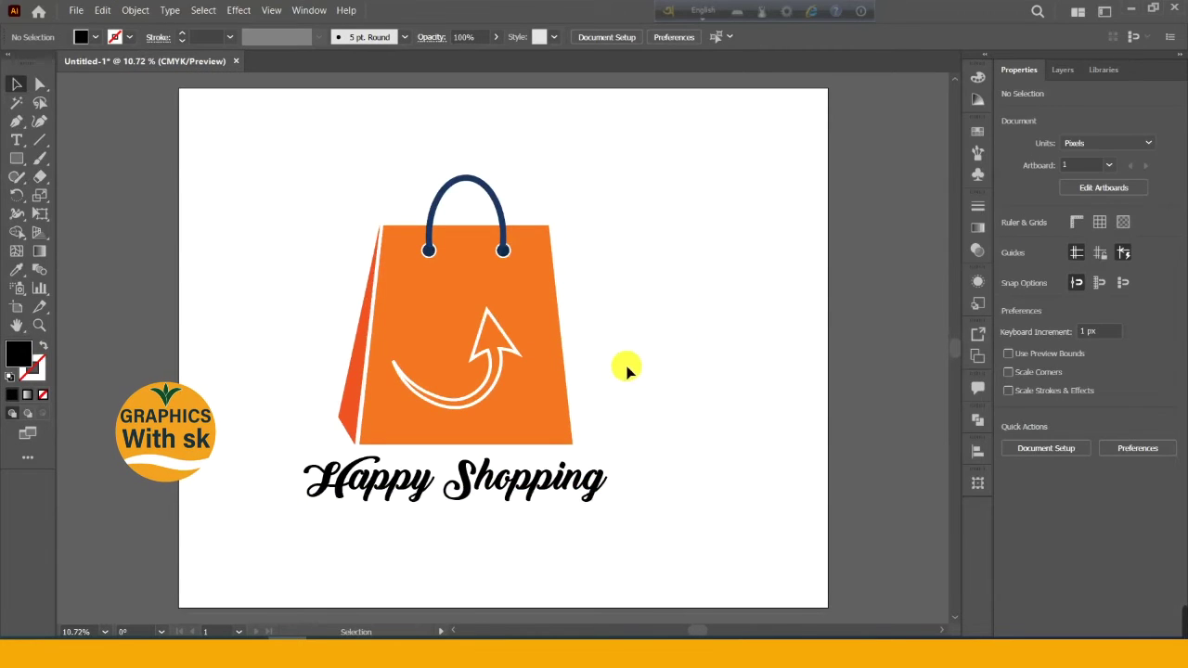
scroll(350, 238, "up", 4)
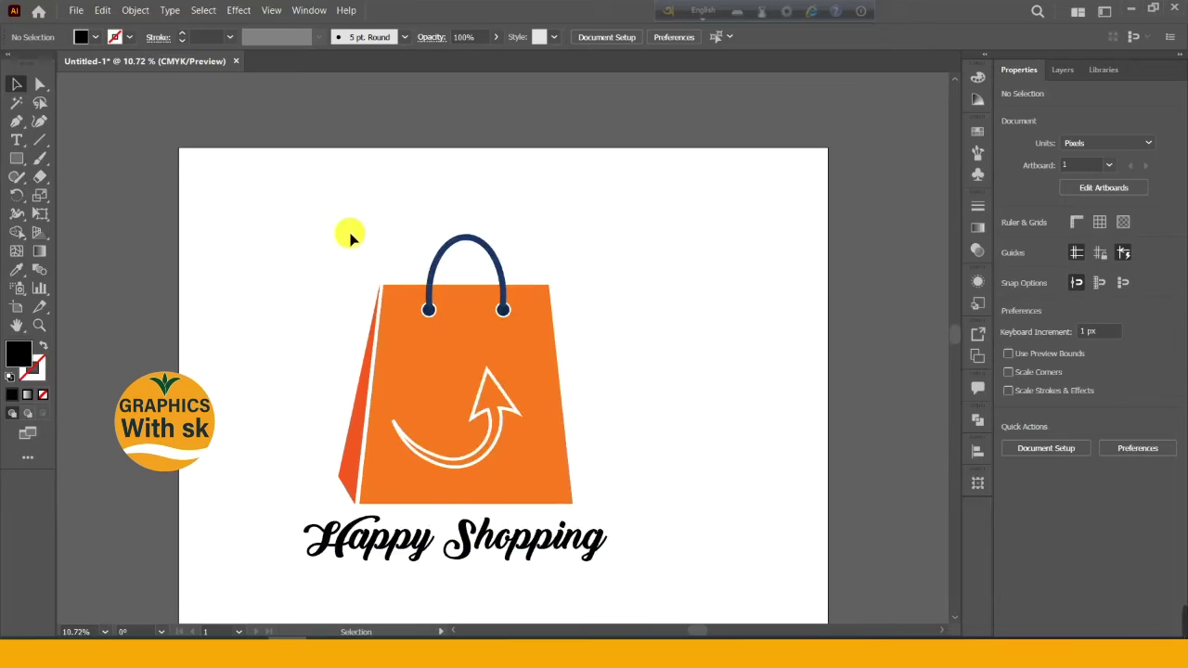
scroll(350, 239, "down", 3)
Step: Expand the Happy Shopping text into outlined shapes
left_click(1063, 71)
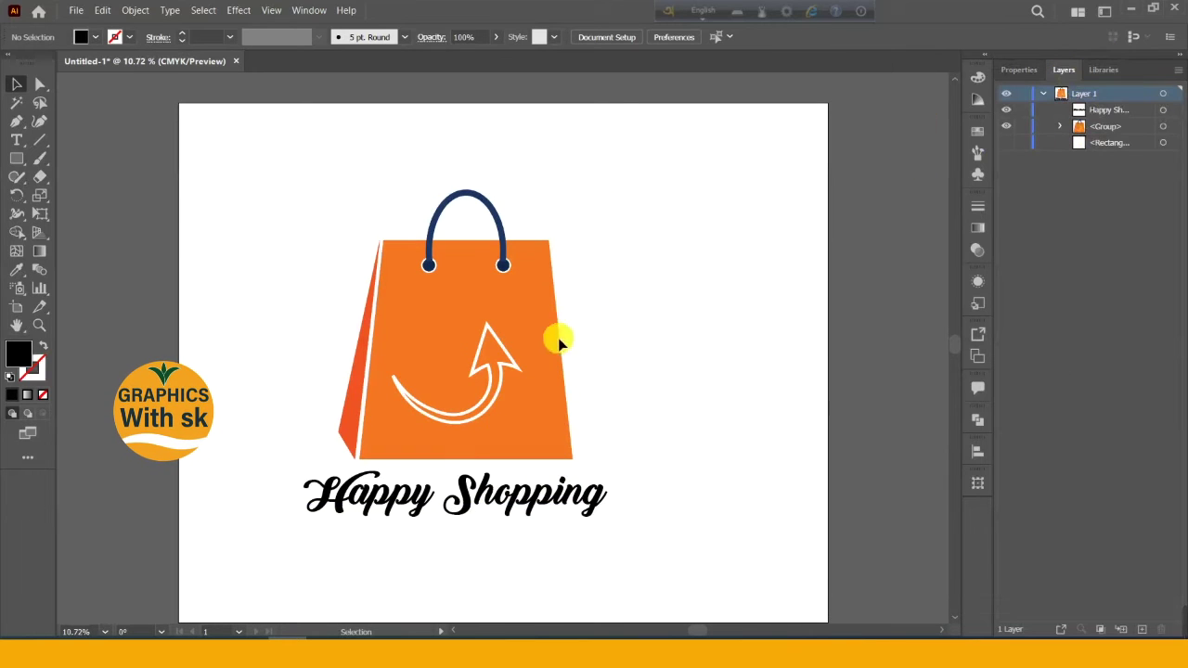
left_click(466, 490)
left_click(139, 12)
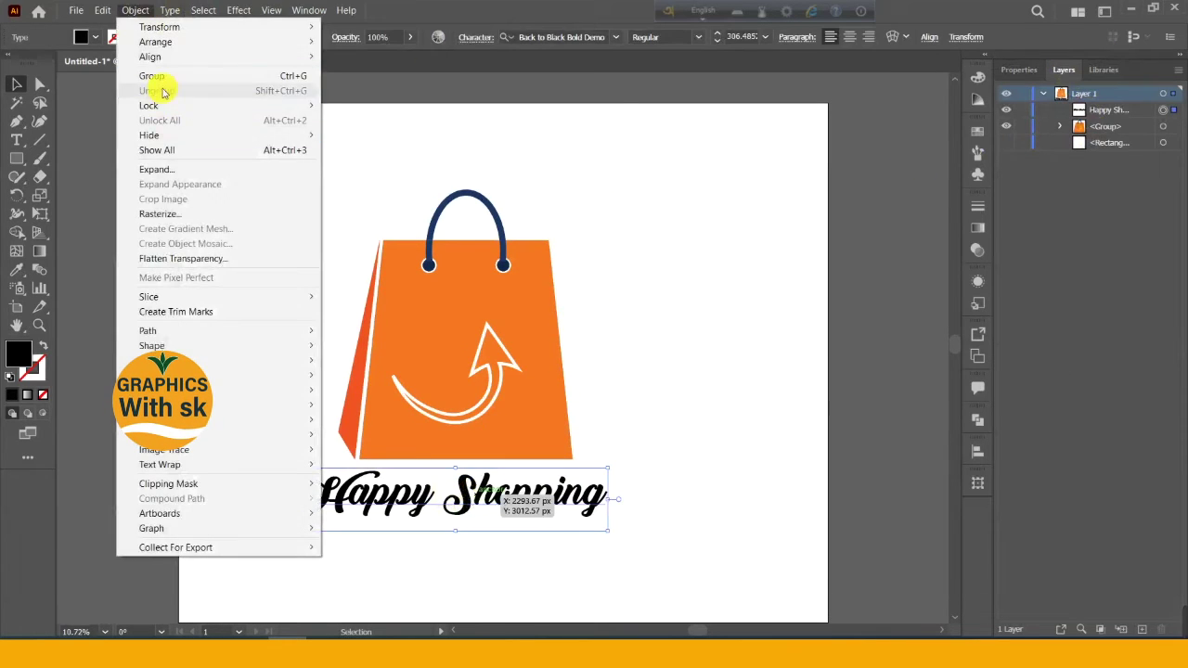
left_click(162, 173)
left_click(557, 414)
left_click(612, 344)
Step: Recolour the outlined Happy Shopping lettering with the navy blue sampled from the bag handle
left_click(544, 485)
key("i")
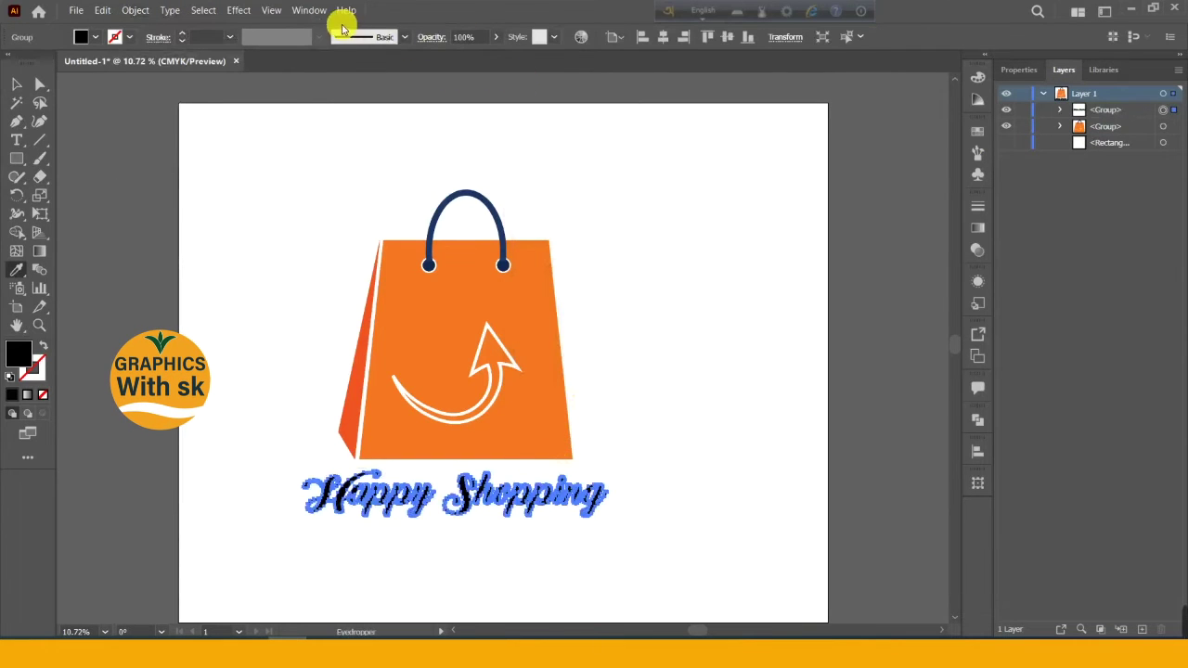
left_click(478, 202)
left_click(17, 84)
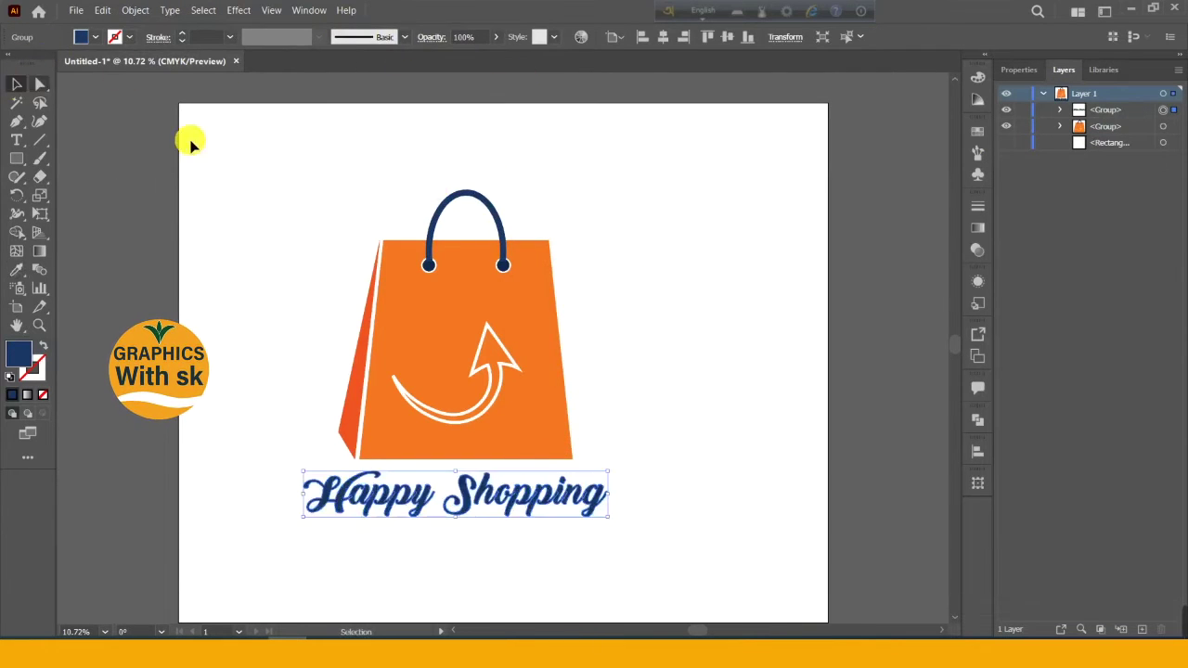
left_click(728, 327)
Step: Move the lettering slightly closer to the bag and align both on their horizontal centres
left_click_drag(306, 293, 585, 504)
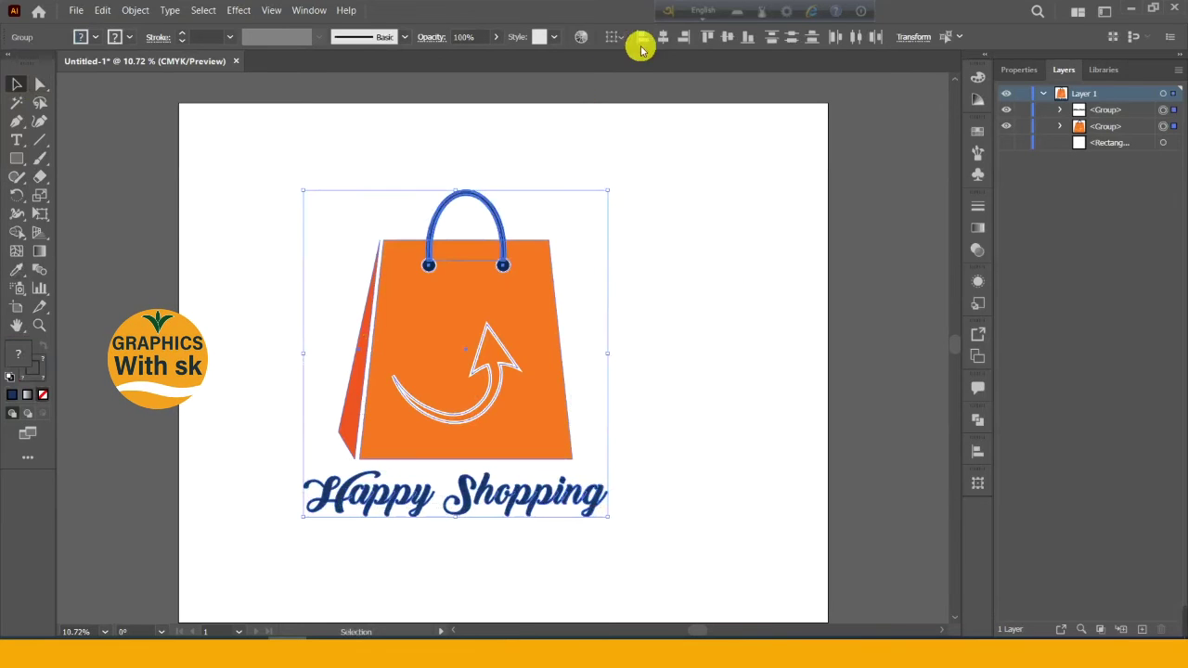
left_click(544, 536)
left_click_drag(522, 488, 528, 484)
left_click(430, 420, "shift")
left_click(663, 36)
left_click(698, 421)
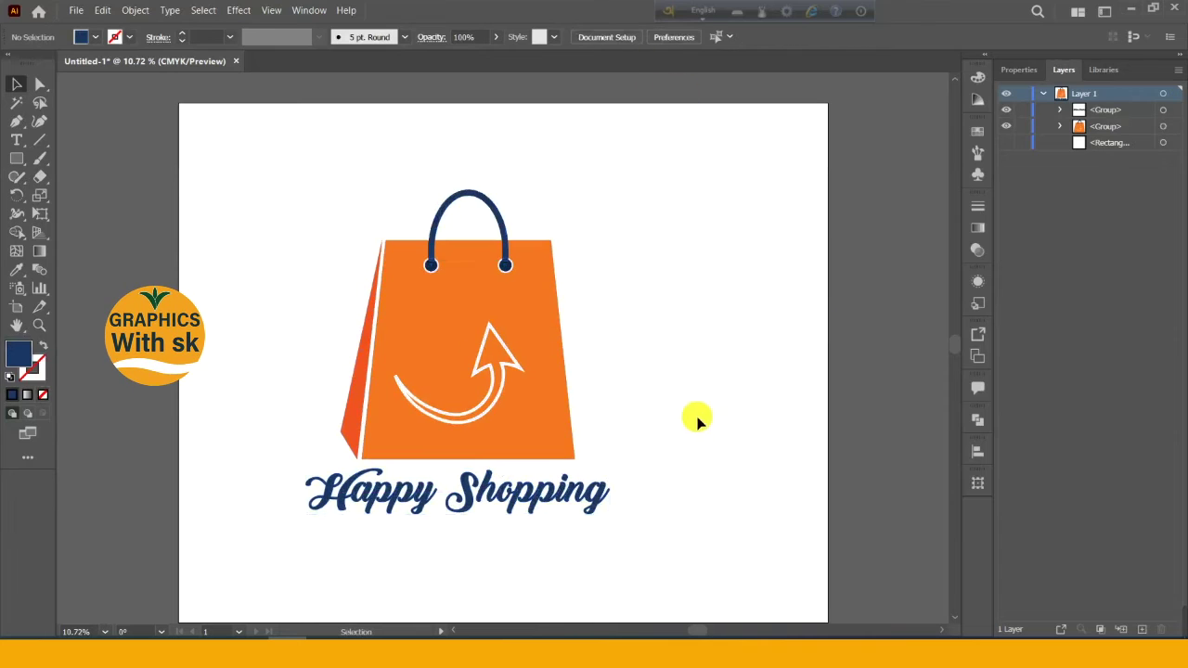
left_click(14, 158)
left_click_drag(314, 515, 337, 544)
key("ctrl+z")
Step: Draw a thin navy rounded bar beside the bag's upper right edge and repeat it downward into a column of eleven bars
left_click_drag(14, 164, 53, 175)
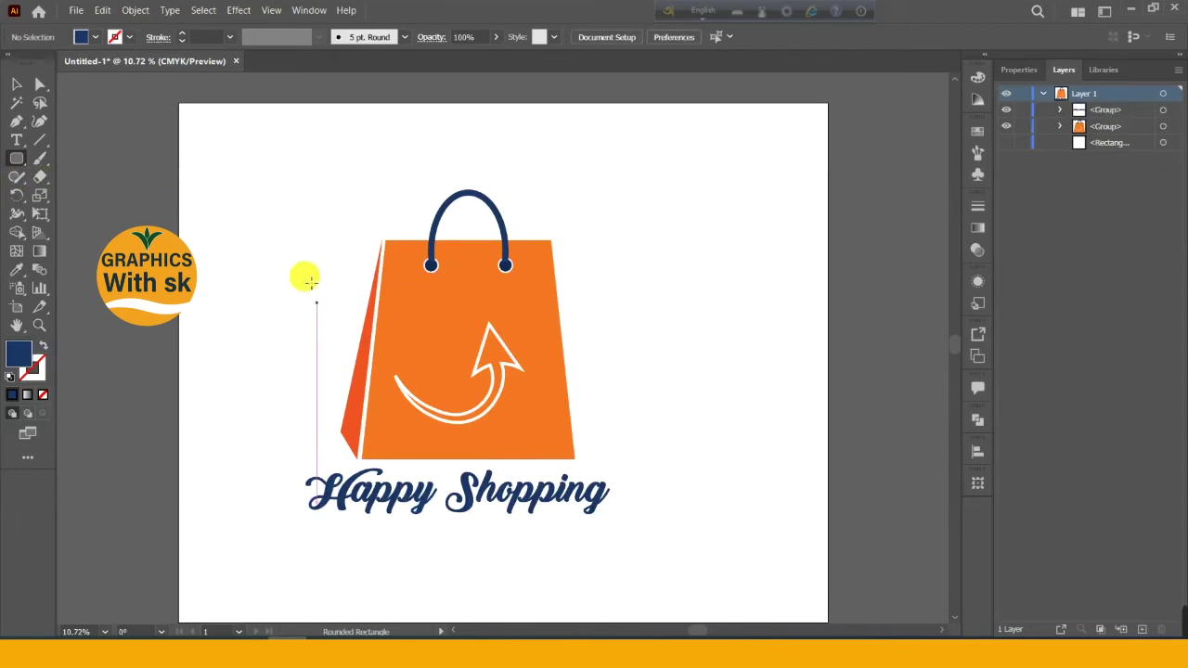
mouse_move(557, 240)
left_mouse_down()
mouse_move(599, 255)
mouse_move(612, 239)
mouse_move(628, 253)
mouse_move(618, 285)
left_mouse_up()
key("v")
key("ctrl+d")
key("ctrl+d")
key("ctrl+d")
key("ctrl+d")
key("ctrl+d")
key("ctrl+d")
key("ctrl+d")
key("ctrl+d")
key("ctrl+d")
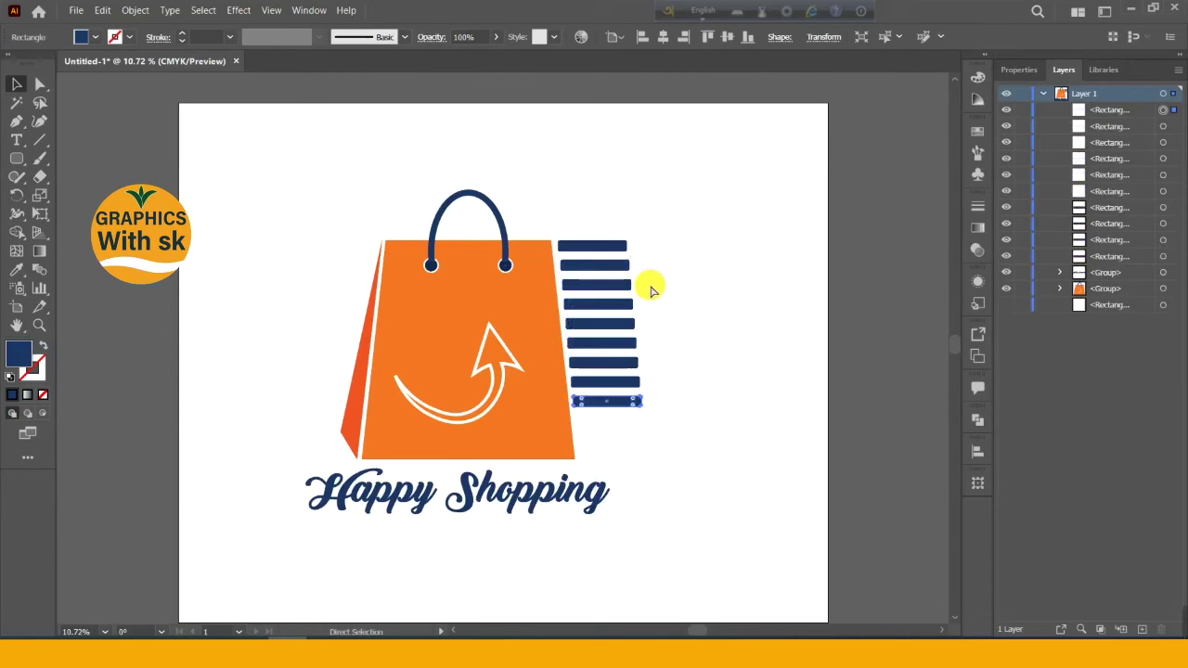
key("Delete")
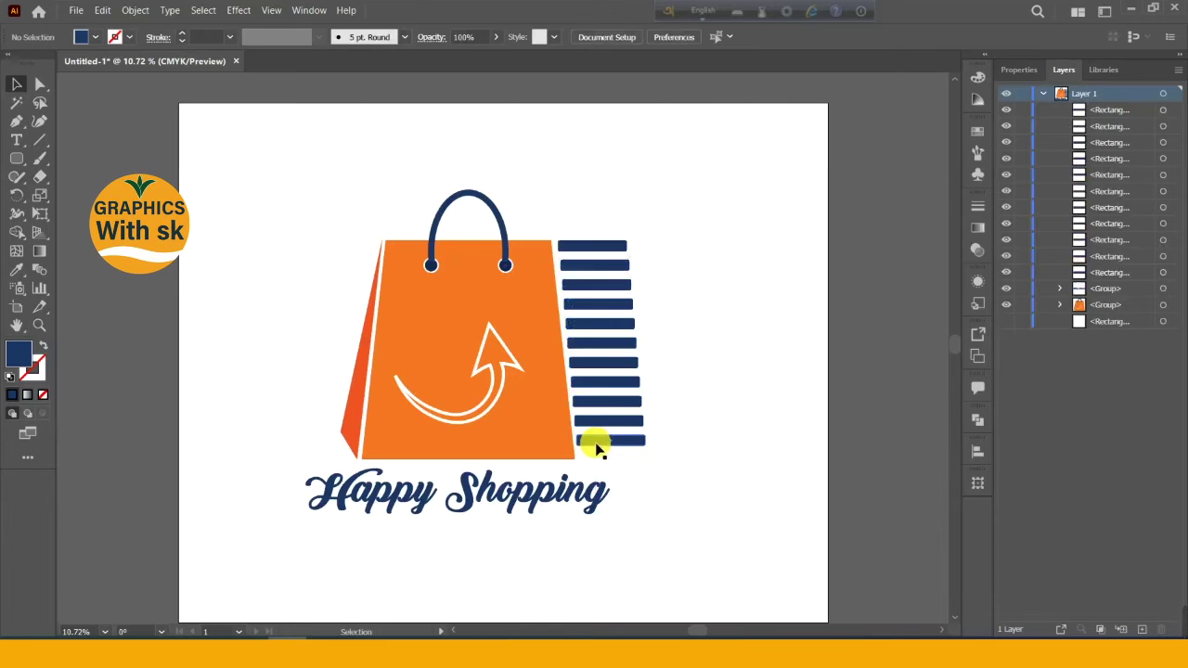
Step: Shift the Happy Shopping lettering right so it sits beneath the bag and bars, and delete the extra bar copied at the bottom
left_click_drag(620, 441, 631, 456)
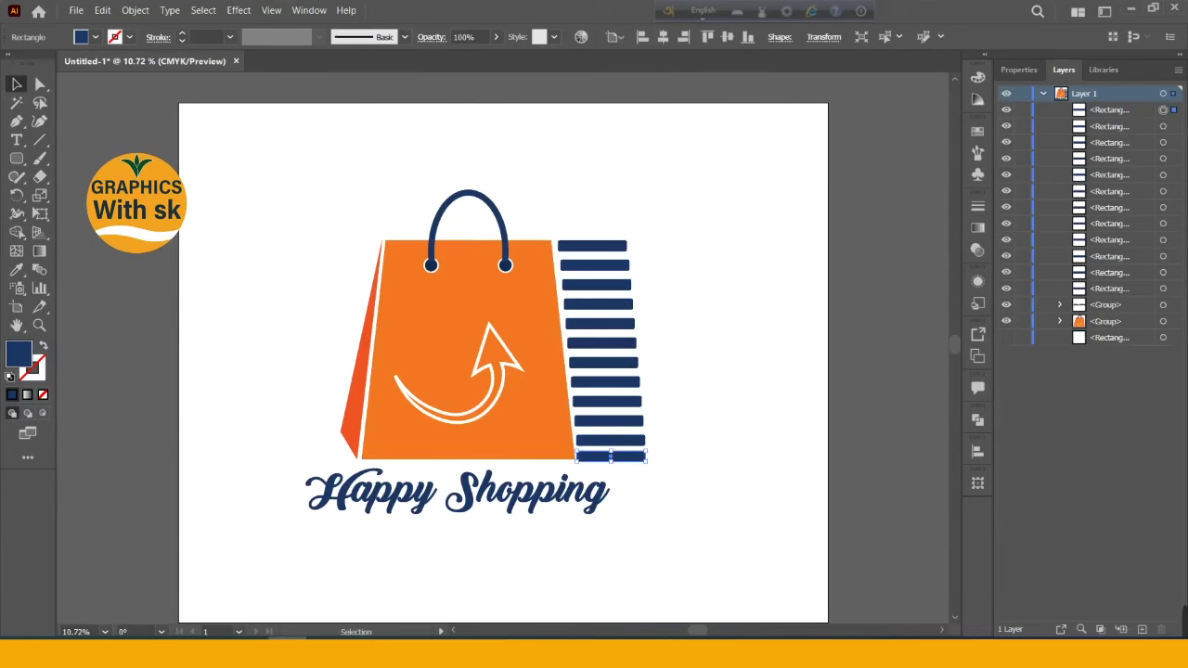
left_click(687, 326)
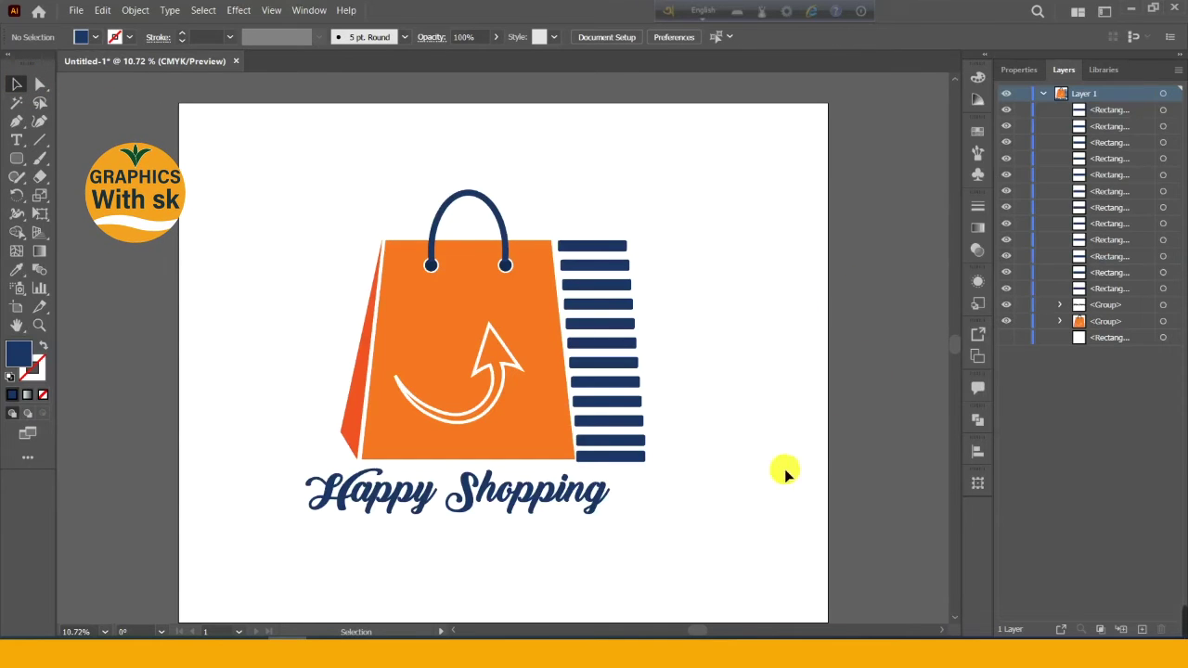
left_click_drag(530, 477, 737, 473)
key("Delete")
Step: Rotate the column of bars slightly counterclockwise and move it into place along the bag's right edge
left_click_drag(597, 233, 656, 462)
left_click_drag(594, 349, 599, 359)
left_click_drag(655, 250, 653, 247)
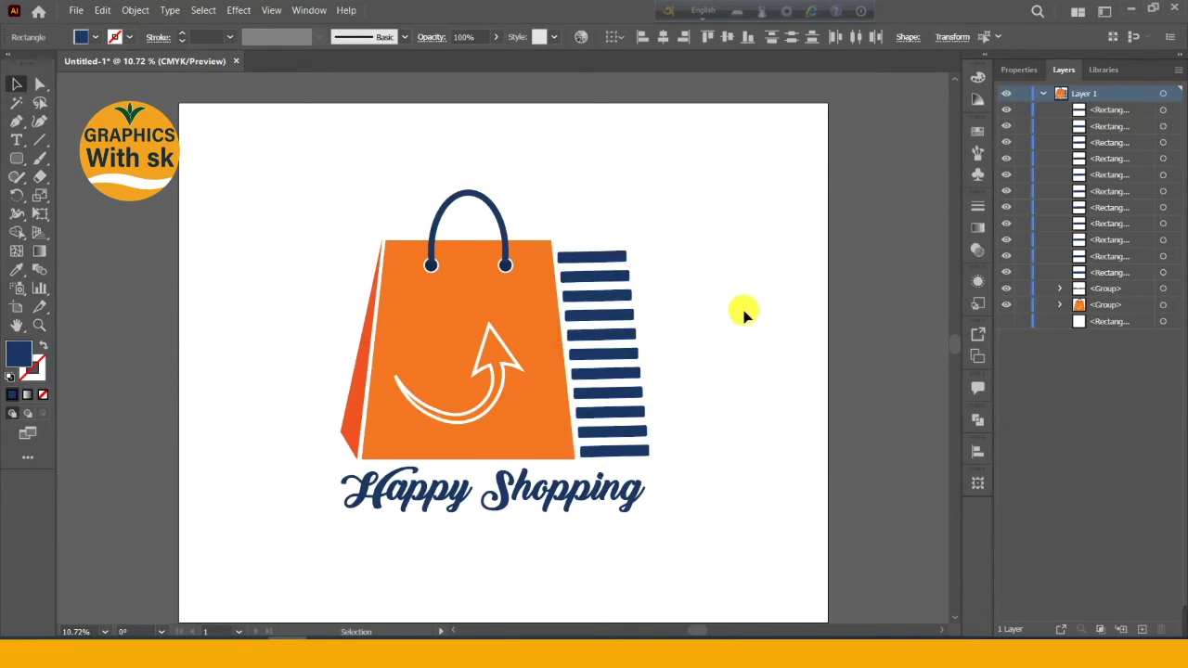
left_click(769, 345)
left_click_drag(591, 249, 620, 433)
left_click(746, 422)
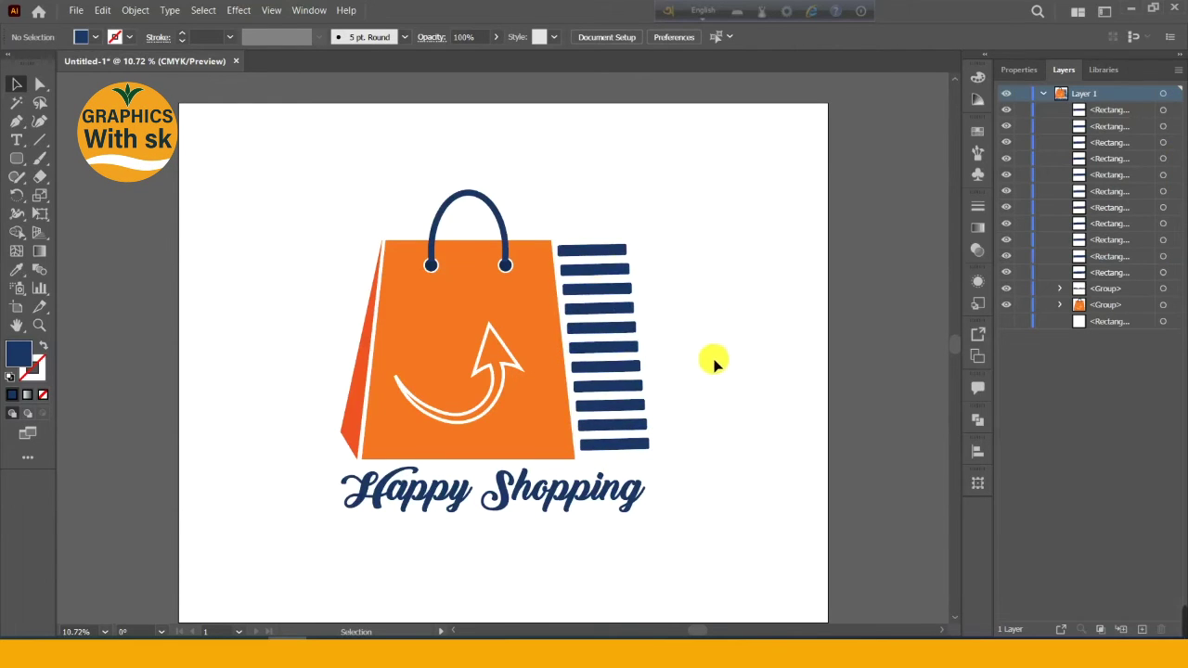
Step: Shorten every second bar from its outer end so long and short bars alternate down the column
left_click(628, 269)
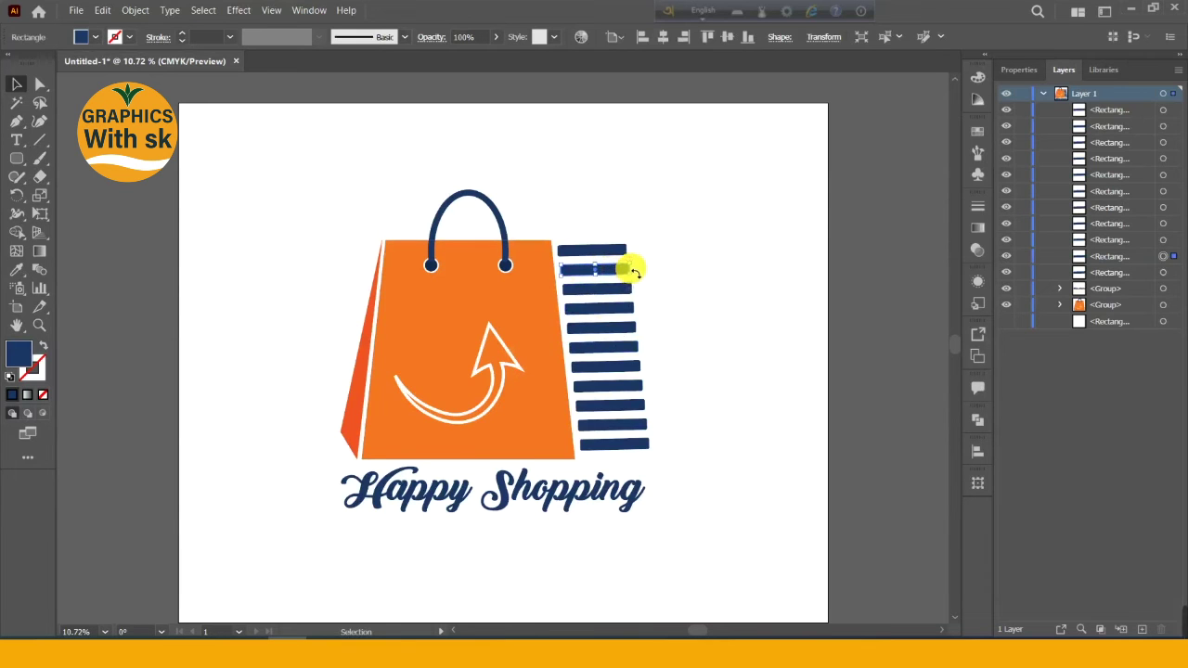
key("ctrl+plus")
key("ctrl+plus")
scroll(628, 290, "down", 3)
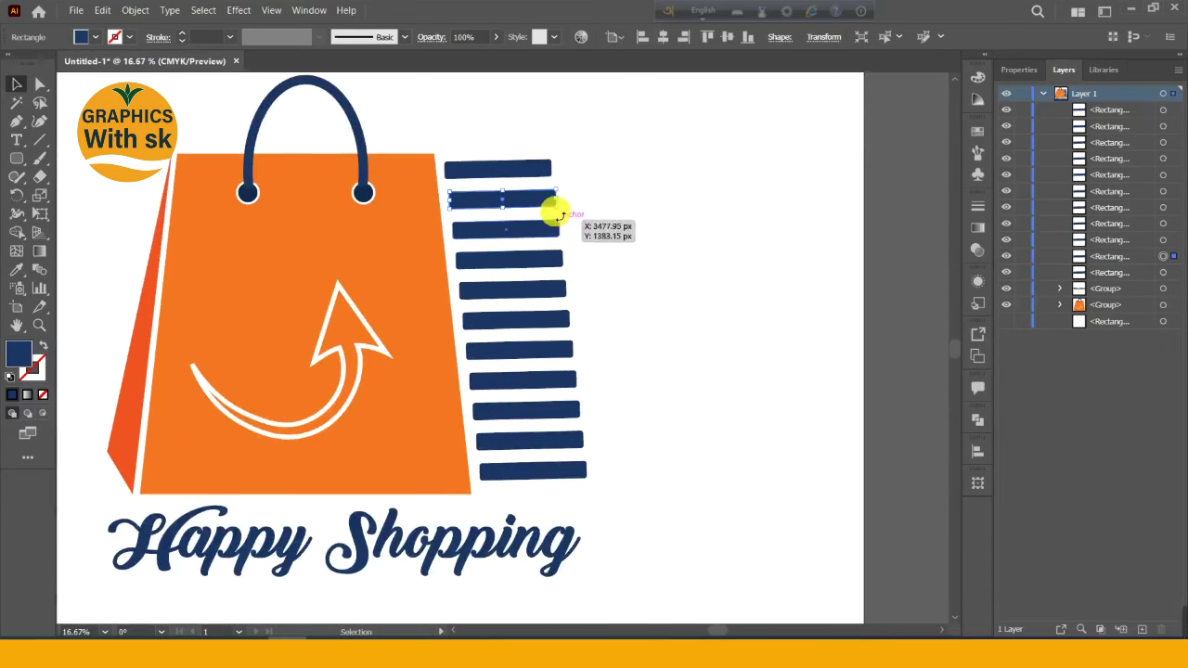
left_click_drag(557, 200, 524, 199)
left_click_drag(563, 263, 534, 260)
left_click(563, 320)
left_click_drag(563, 321, 542, 320)
left_click(568, 381)
left_click_drag(576, 381, 548, 380)
left_click(575, 439)
left_click_drag(583, 437, 556, 441)
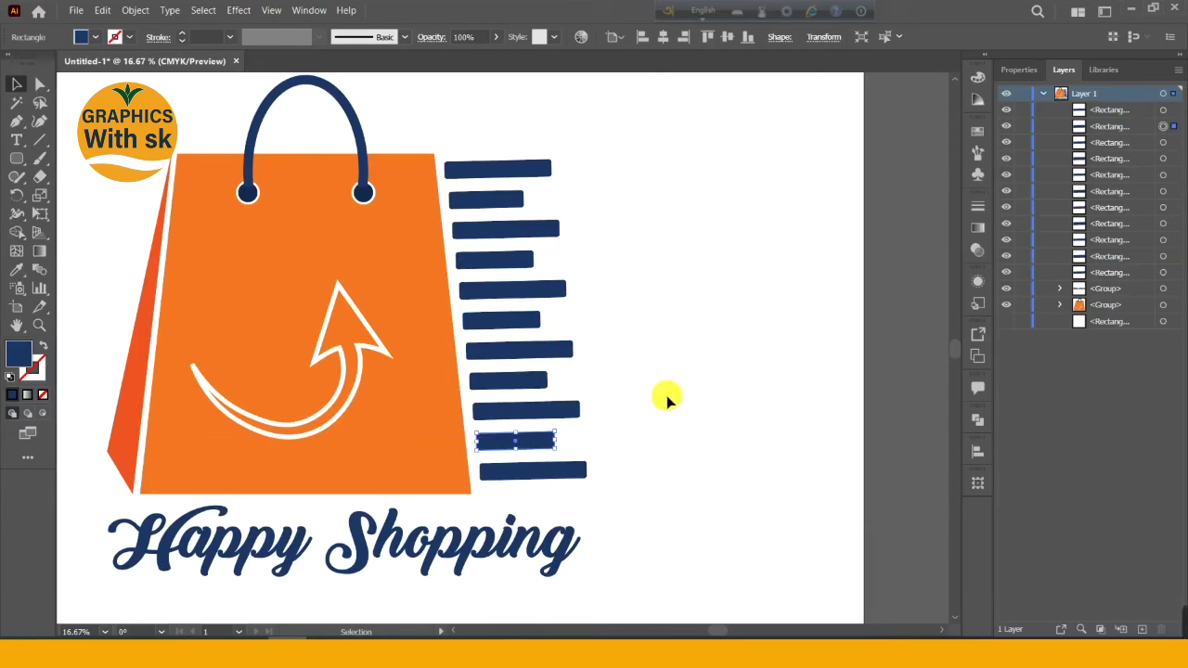
left_click(629, 347)
key("ctrl+minus")
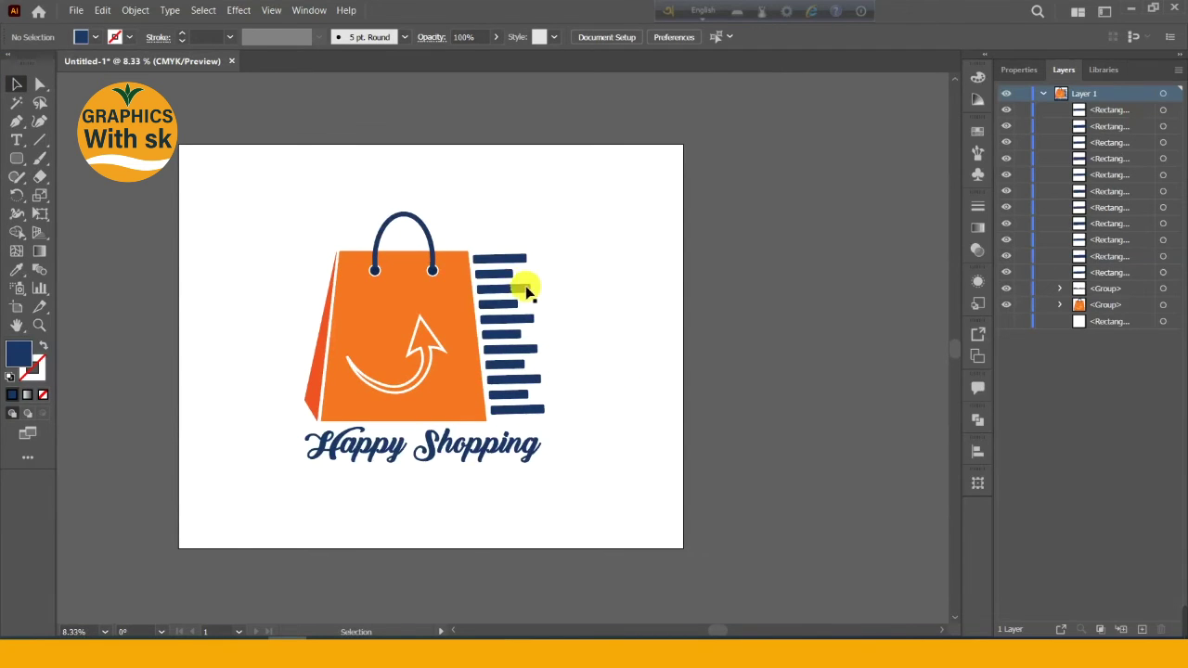
Step: Place a small navy square just beyond the outer end of each of the five shortened bars
key("ctrl+plus")
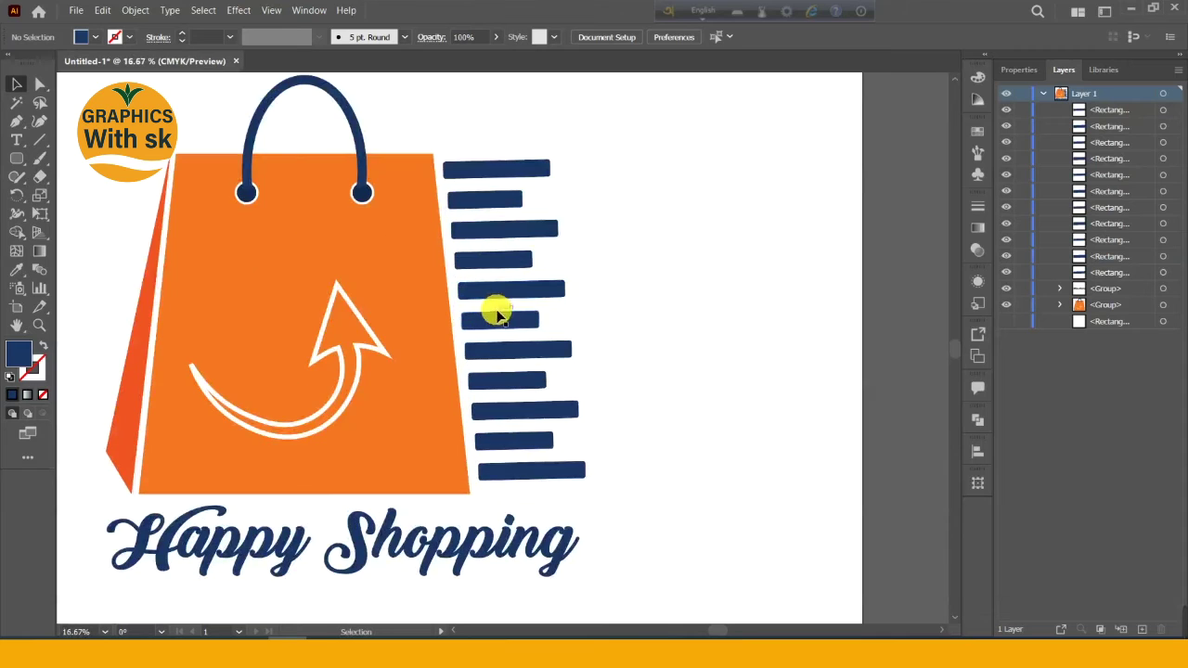
left_click_drag(499, 199, 556, 325)
mouse_move(554, 320)
left_mouse_down()
mouse_move(589, 350)
mouse_move(557, 382)
mouse_move(570, 446)
mouse_move(554, 324)
left_mouse_up()
left_click_drag(548, 261, 546, 256)
left_click(618, 242)
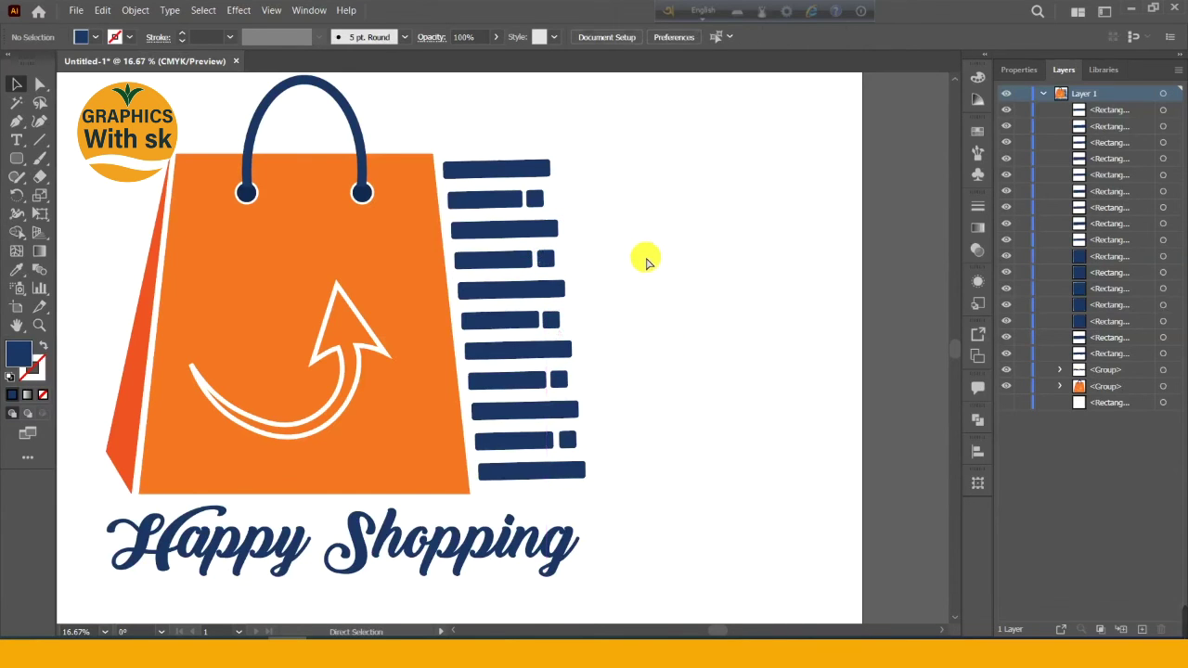
key("ctrl+minus")
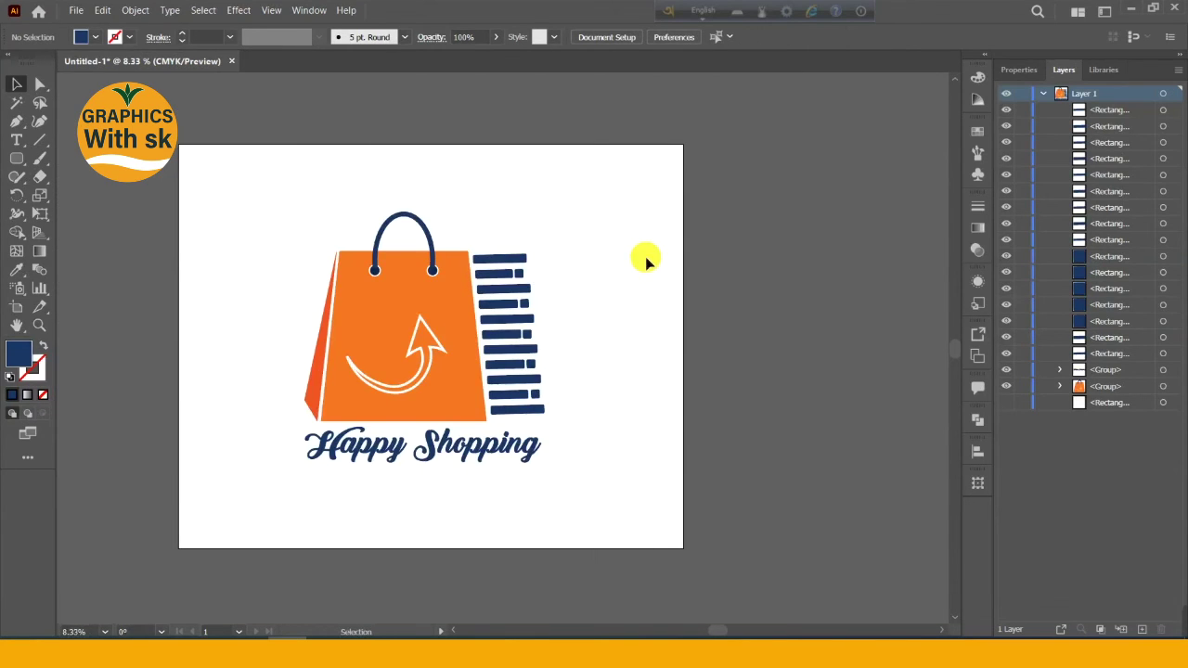
left_click(519, 273)
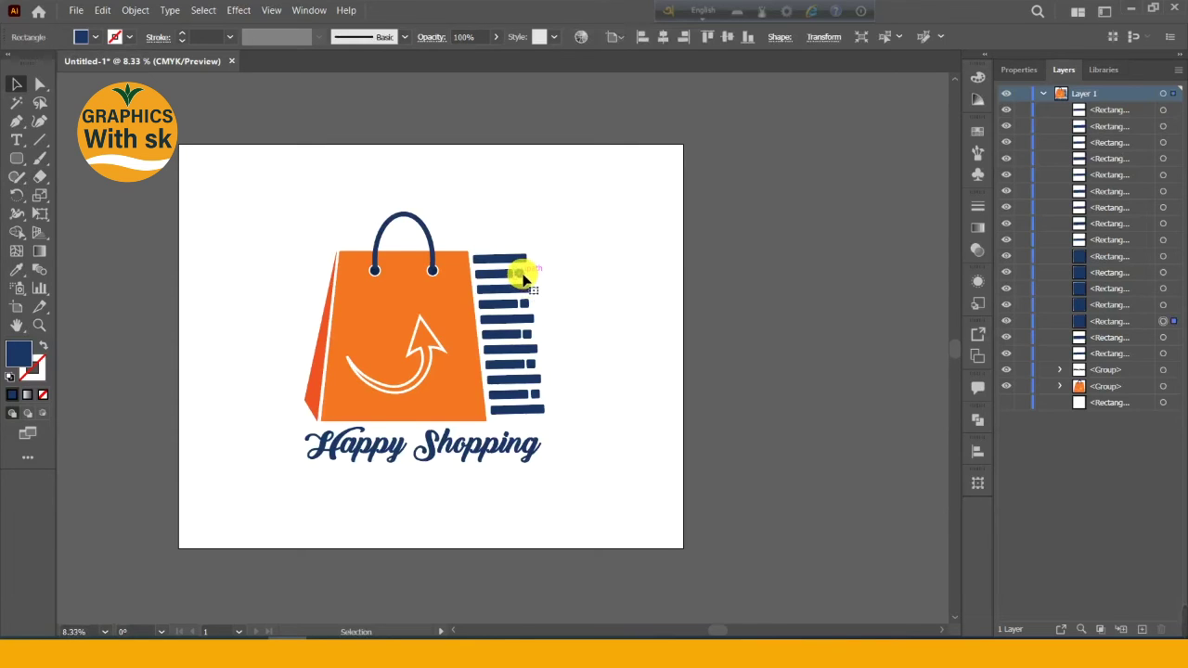
left_click(528, 335)
left_click(532, 364)
left_click(535, 396)
left_click(594, 375)
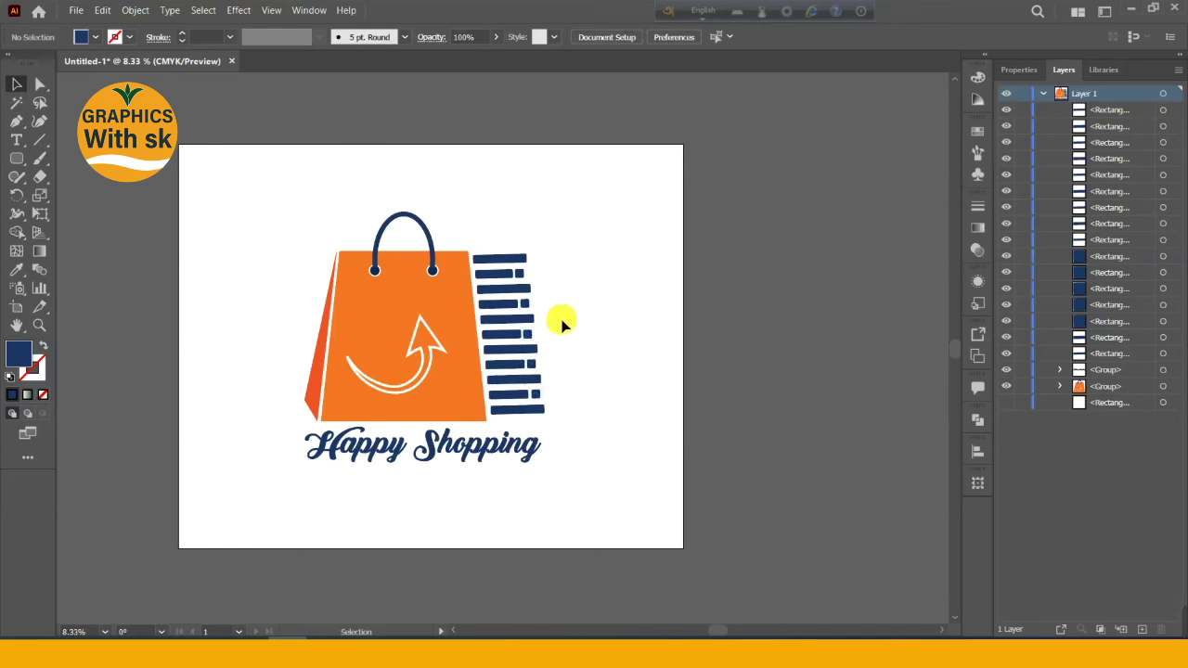
Step: Refit the topmost navy bar, adjusting its inner end beside the bag and extending its outer end to the length of the other long bars
left_click(477, 266)
key("ctrl+plus")
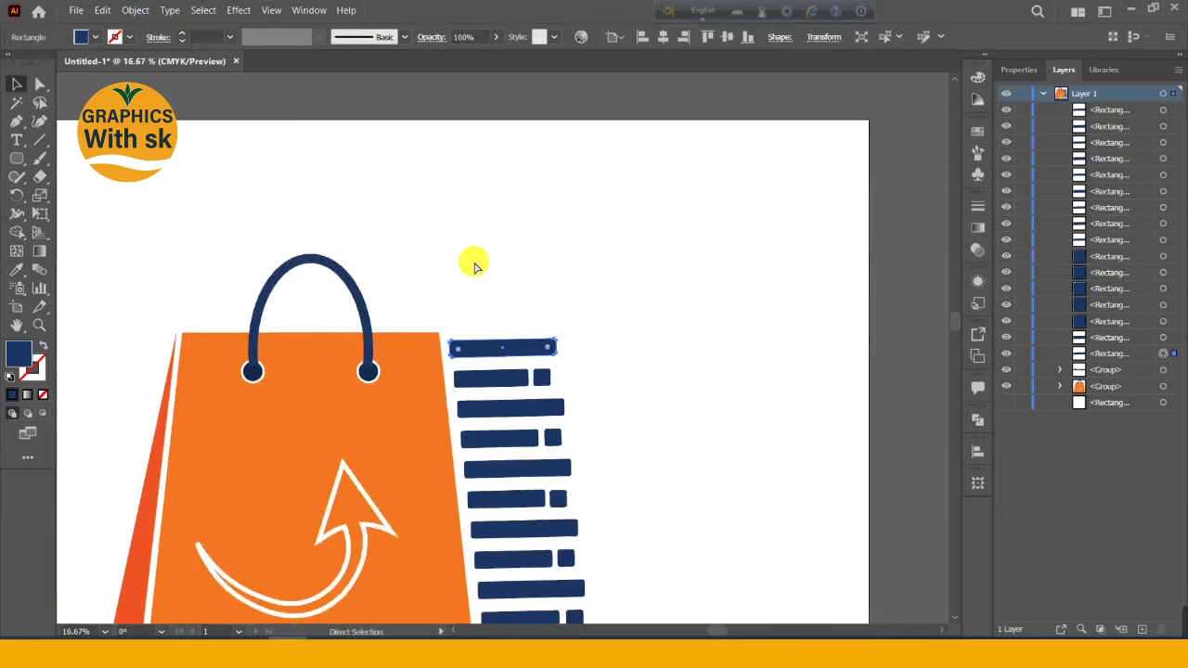
key("ctrl+plus")
scroll(459, 223, "down", 3)
left_click_drag(425, 138, 444, 145)
left_click_drag(445, 145, 428, 147)
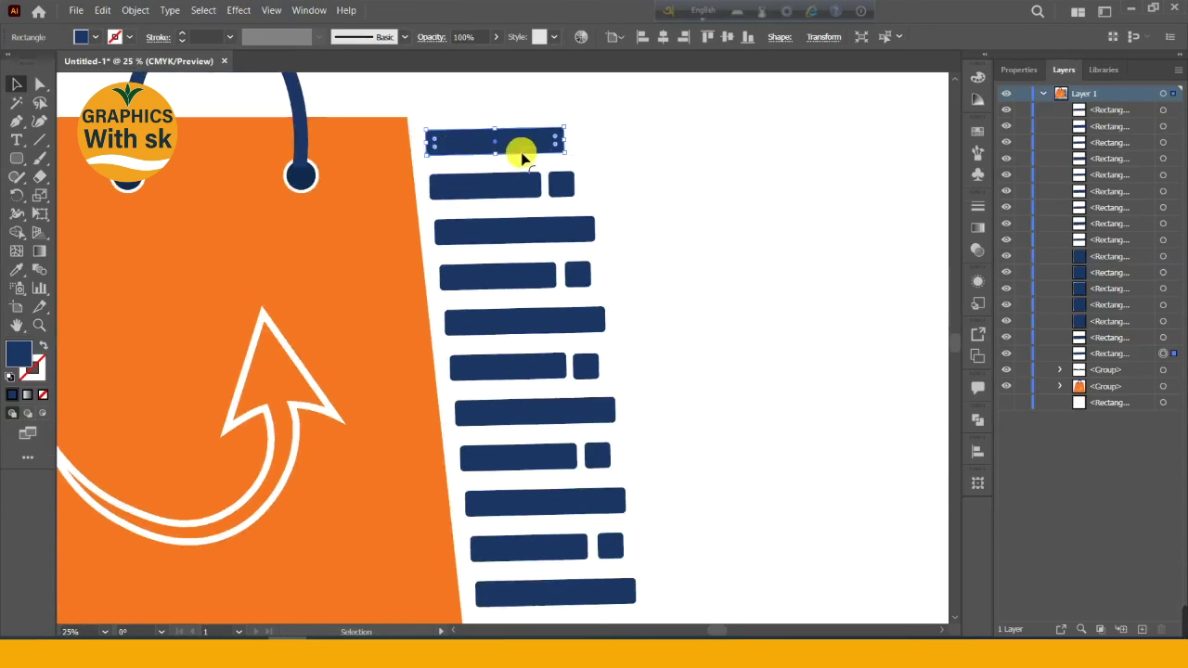
scroll(670, 221, "down", 2)
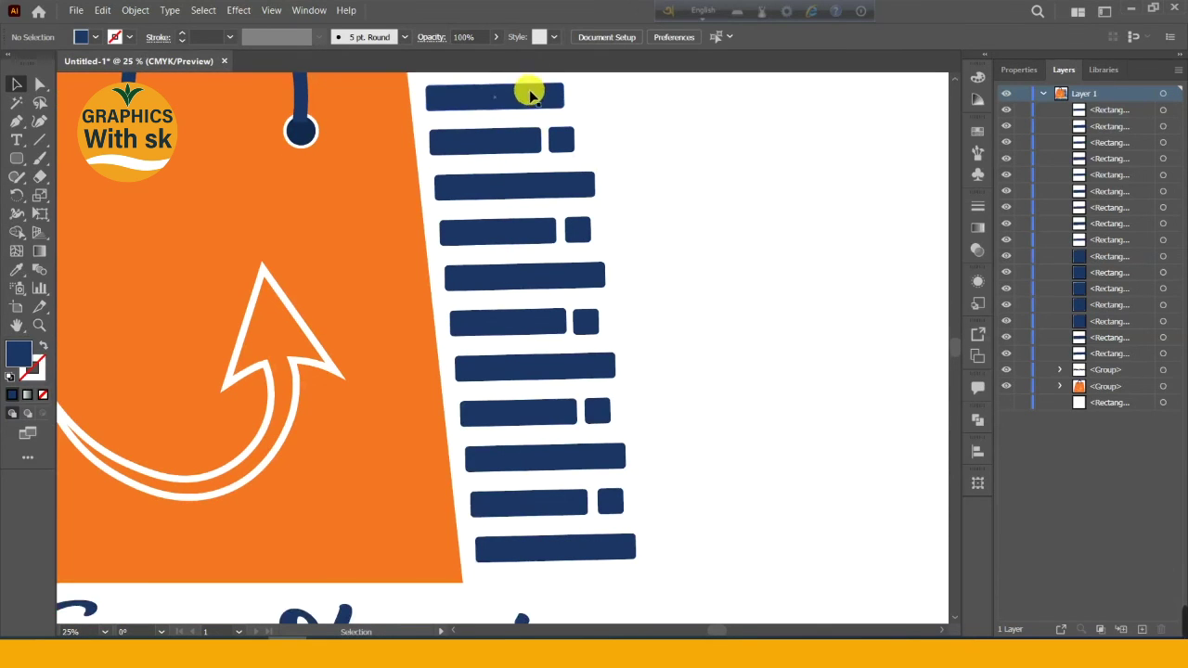
left_click(559, 96)
left_click_drag(570, 97, 594, 99)
left_click(626, 125)
Step: Recolor all the navy bars and small squares with the bag's orange using the Eyedropper tool
key("ctrl+minus")
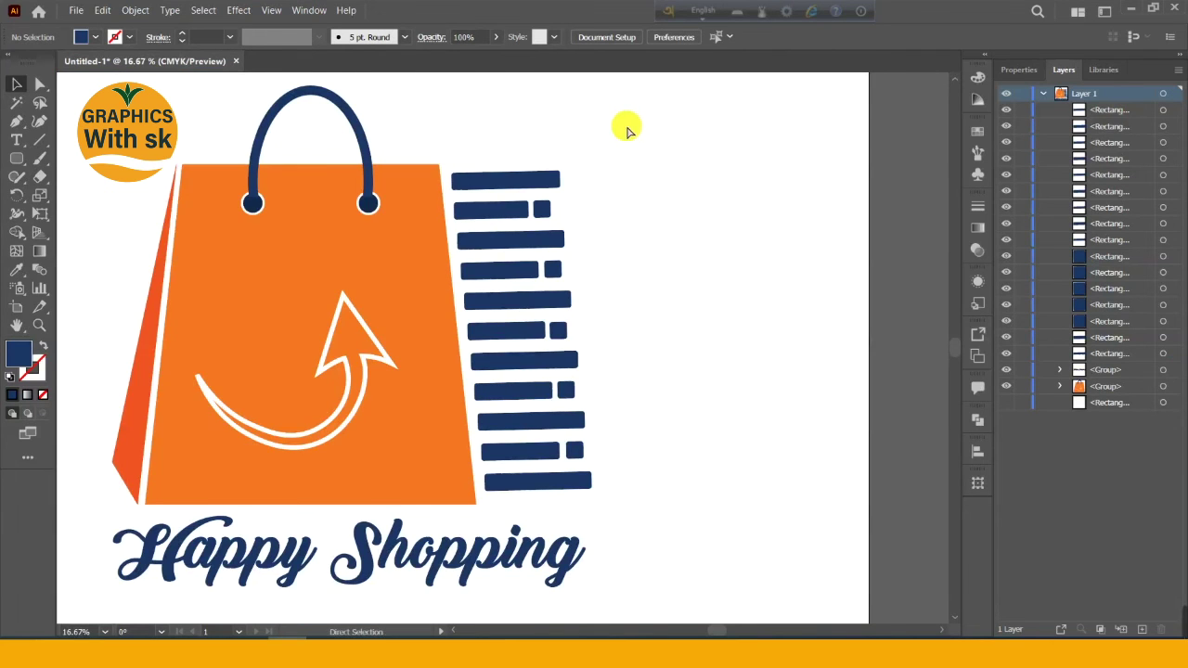
key("ctrl+minus")
left_click_drag(490, 191, 573, 441)
key("i")
left_click(447, 380)
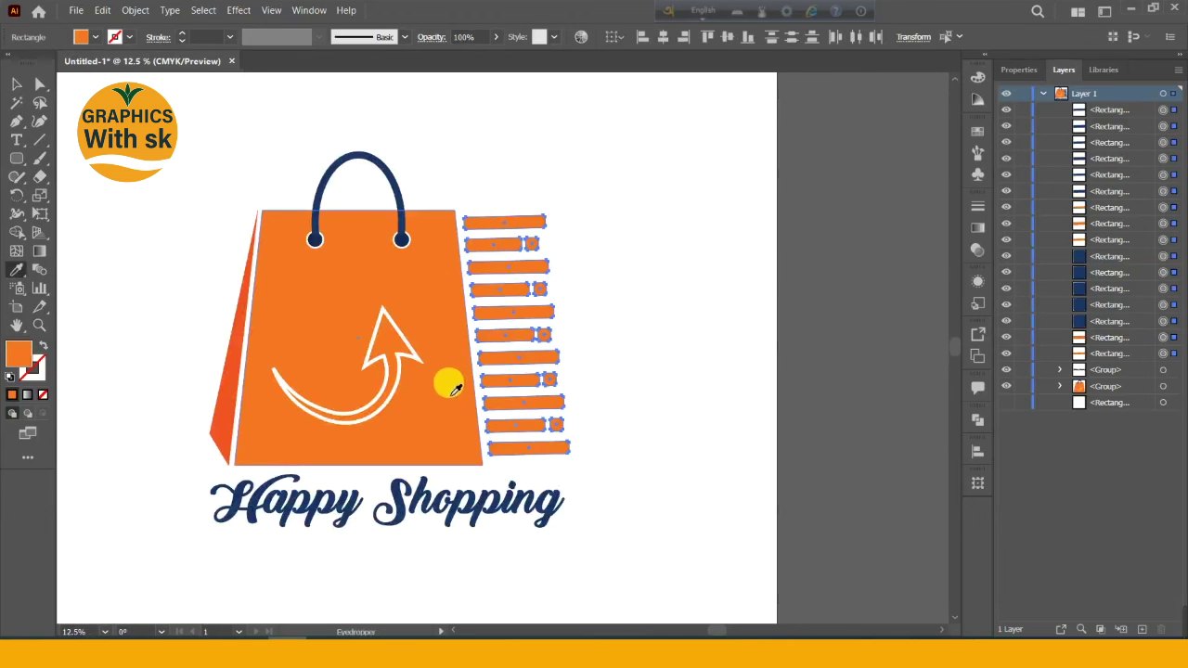
Step: Shift the whole column of bars and squares left so the bars' inner ends overlap the bag's right side
left_click(17, 83)
left_click_drag(480, 272, 464, 269)
left_click(608, 292)
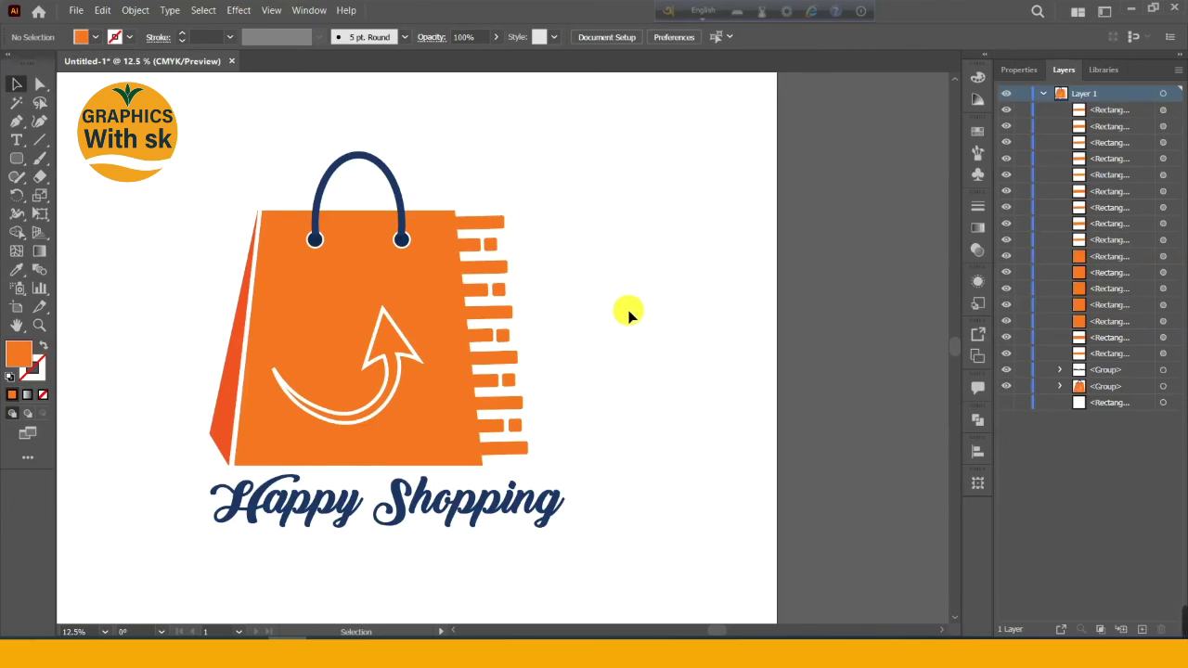
Step: Group the bag with its bars and squares, and center that group and the Happy Shopping lettering horizontally on each other
left_click_drag(226, 188, 557, 464)
right_click(436, 327)
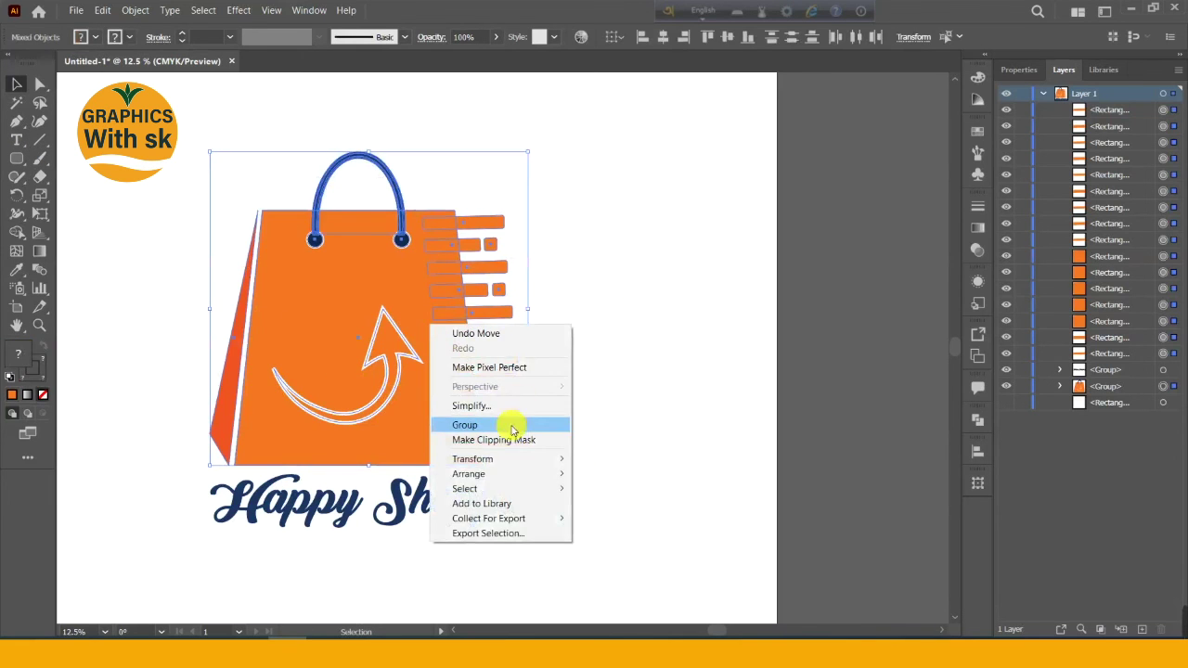
left_click(506, 424)
left_click(627, 332)
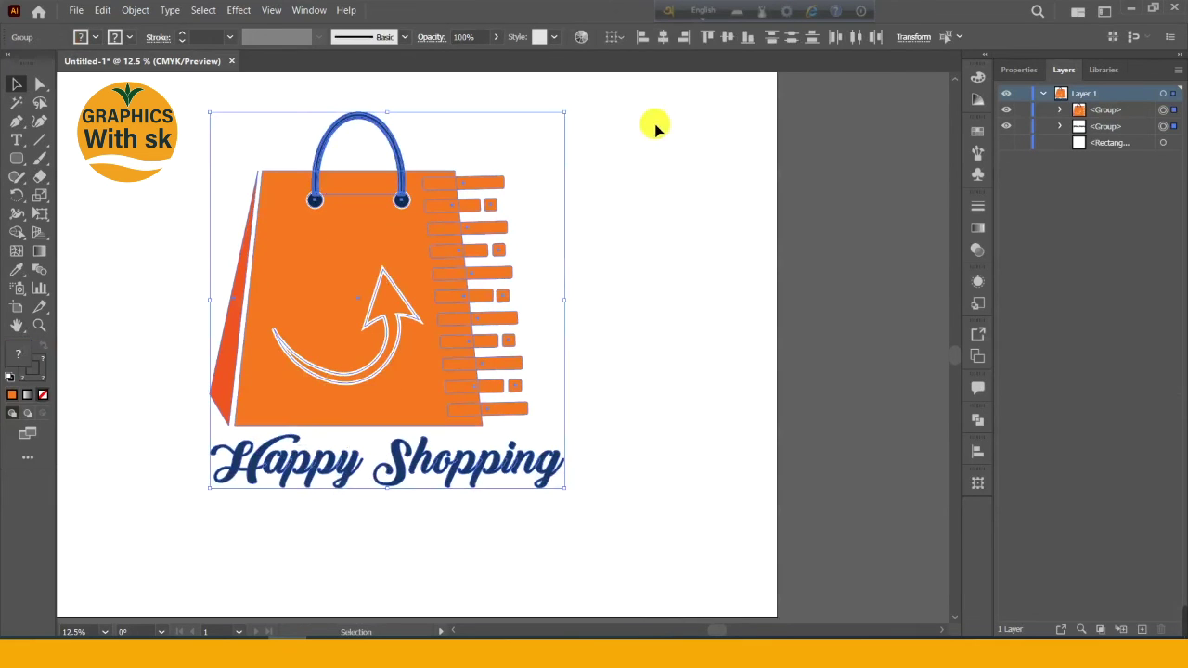
left_click(708, 335)
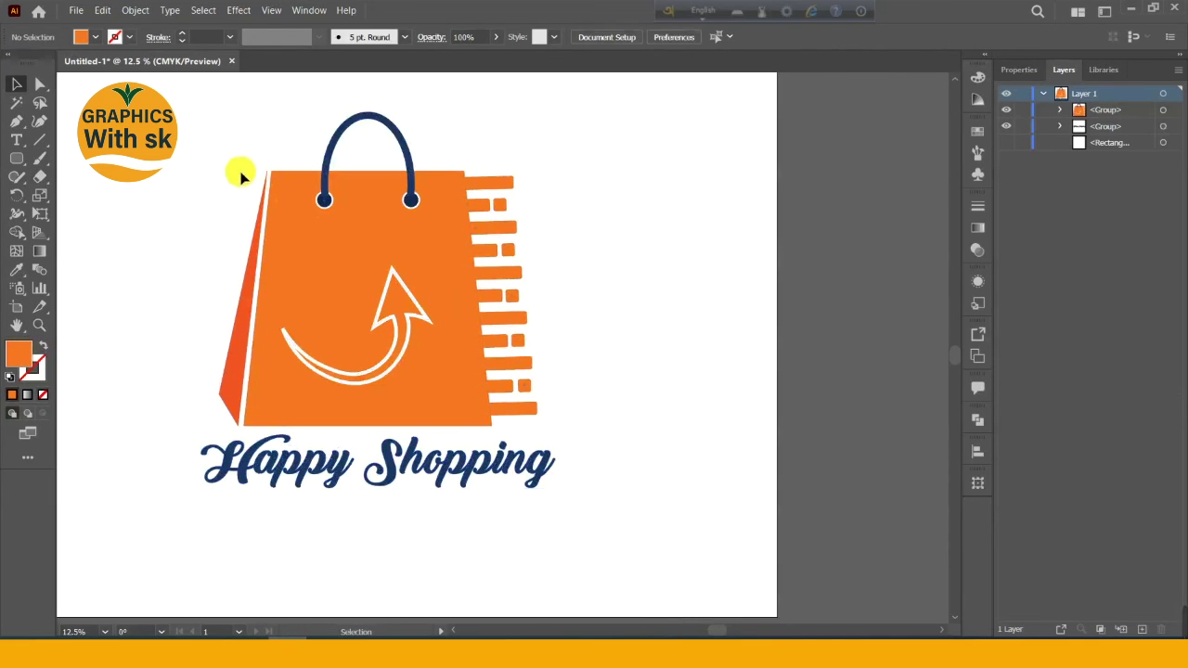
Step: Begin exporting the logo as a PNG file to the pngLOGO folder
left_click(78, 10)
mouse_move(87, 272)
left_click(313, 294)
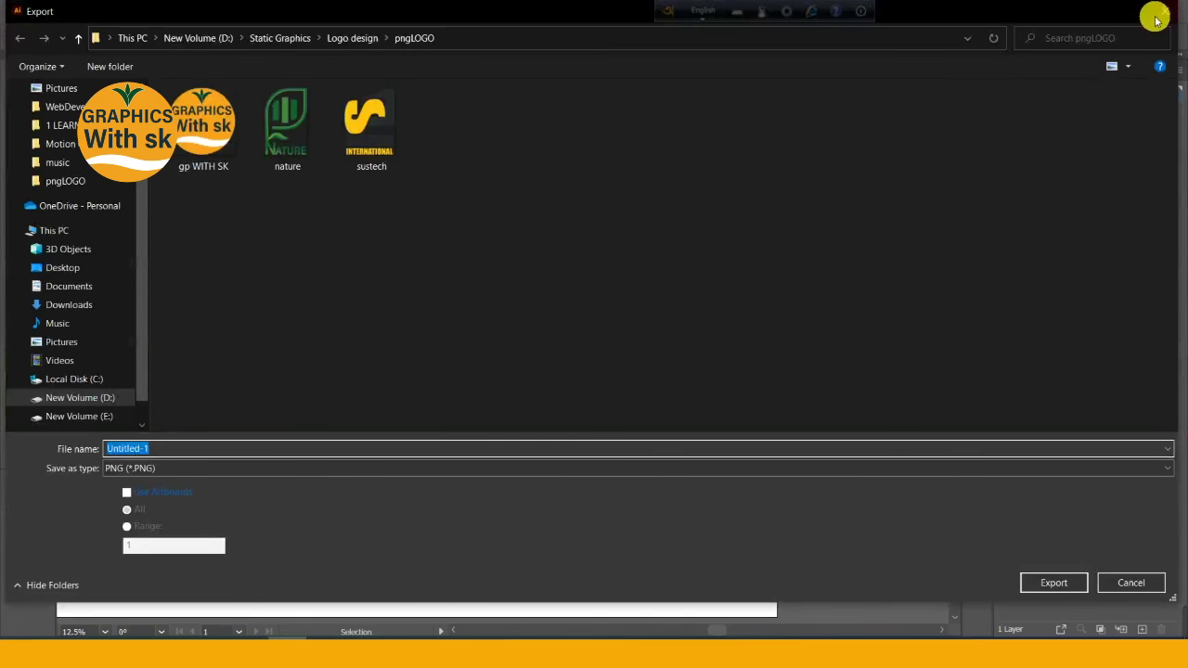